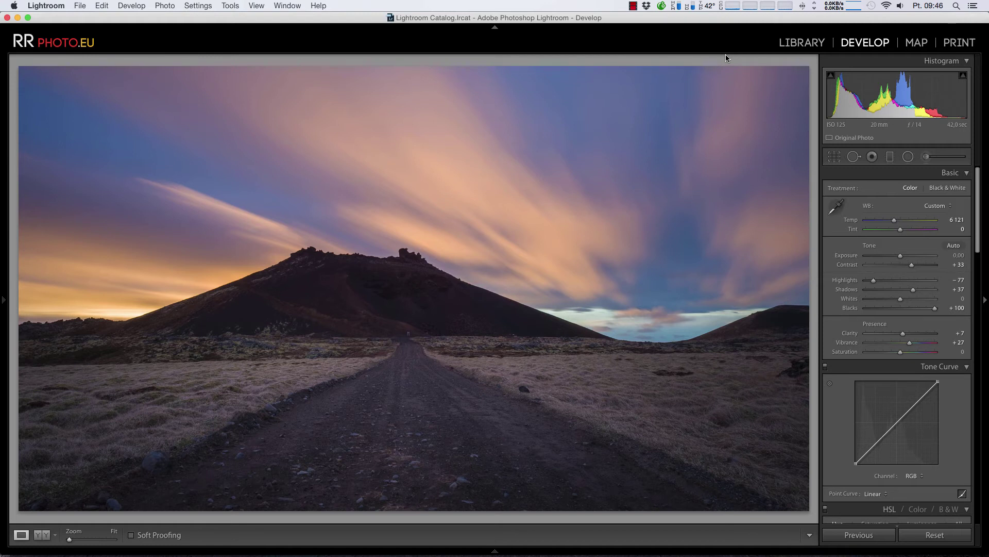
Compare before and after, then apply the D610 LCW ND500 9stop camera calibration profile
key("backslash")
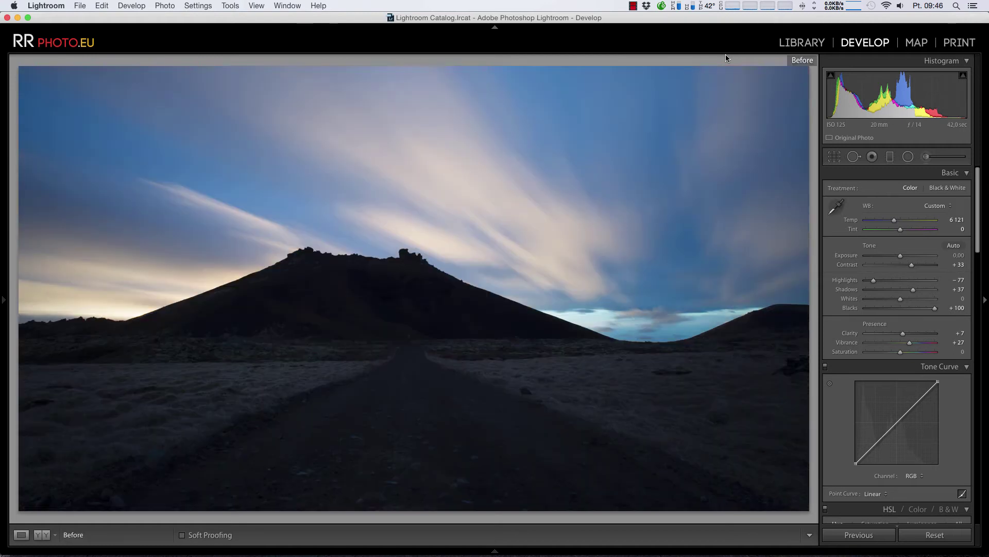
key("backslash")
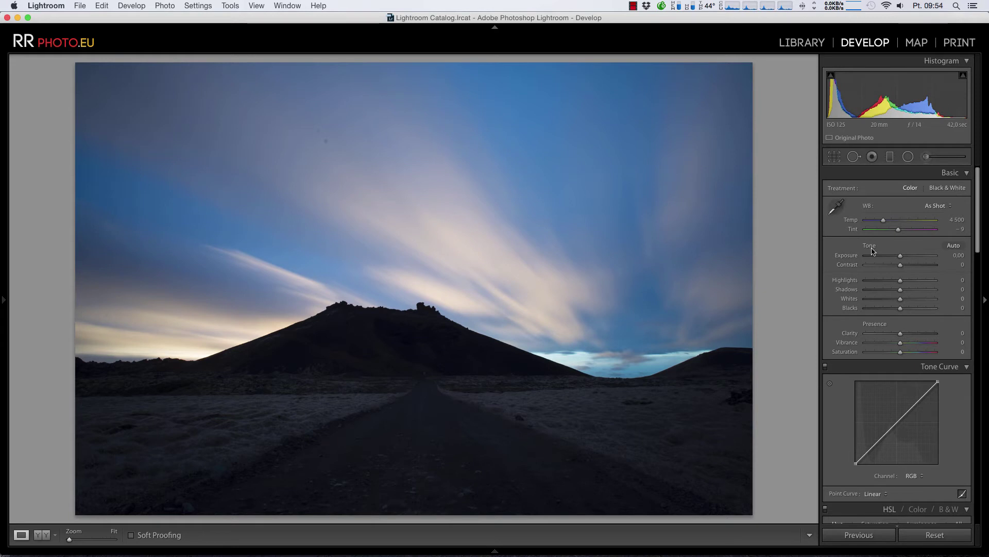
mouse_move(979, 192)
left_mouse_down()
mouse_move(979, 444)
mouse_move(969, 464)
left_mouse_up()
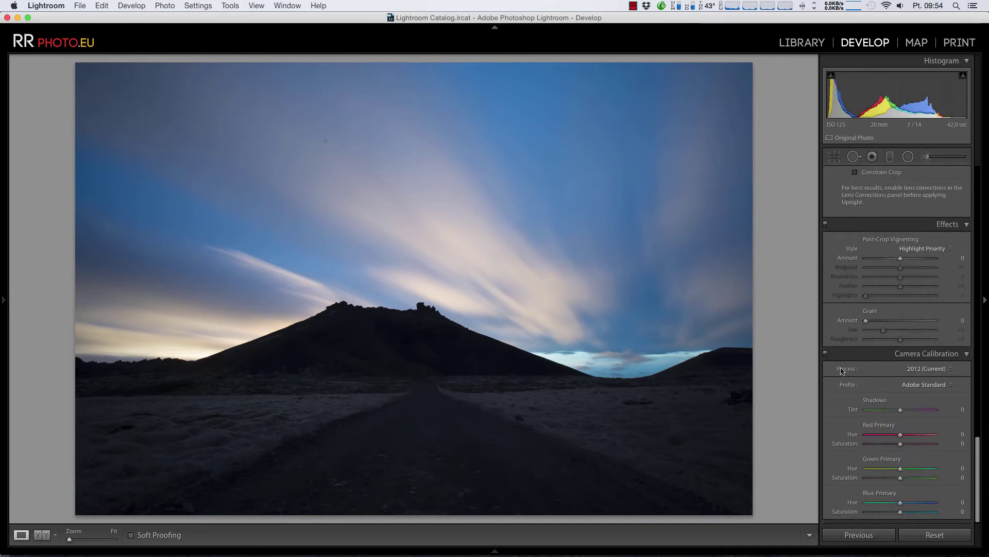
left_click(931, 388)
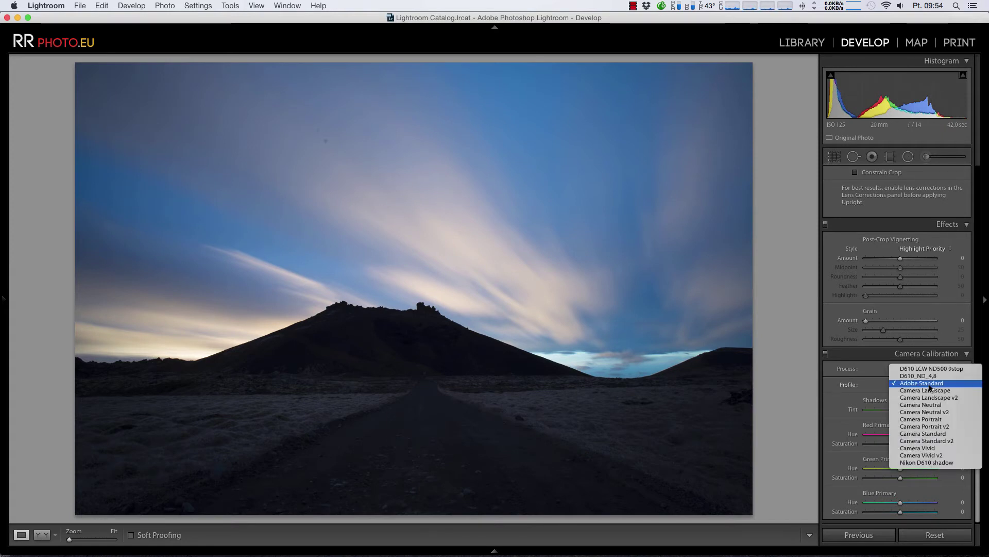
left_click(945, 368)
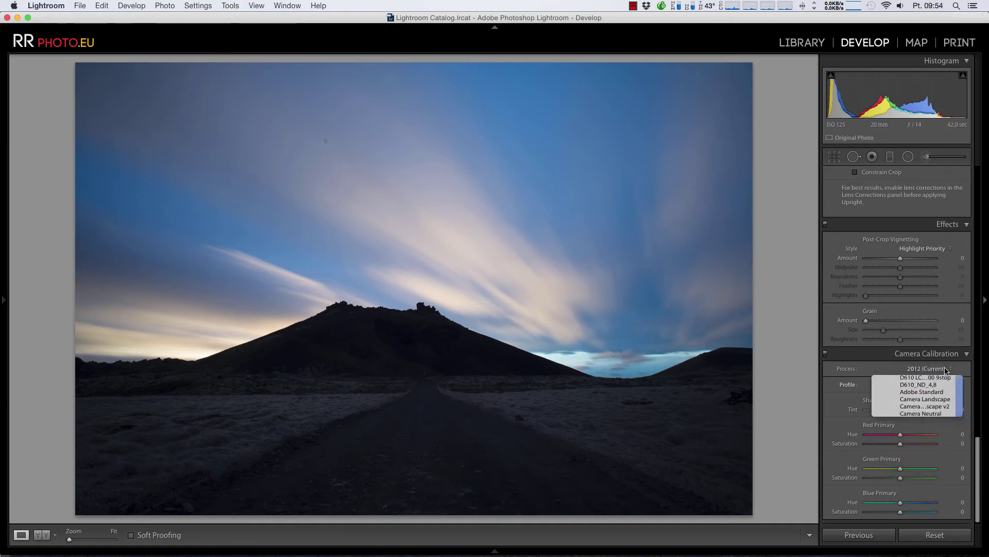
left_click(937, 386)
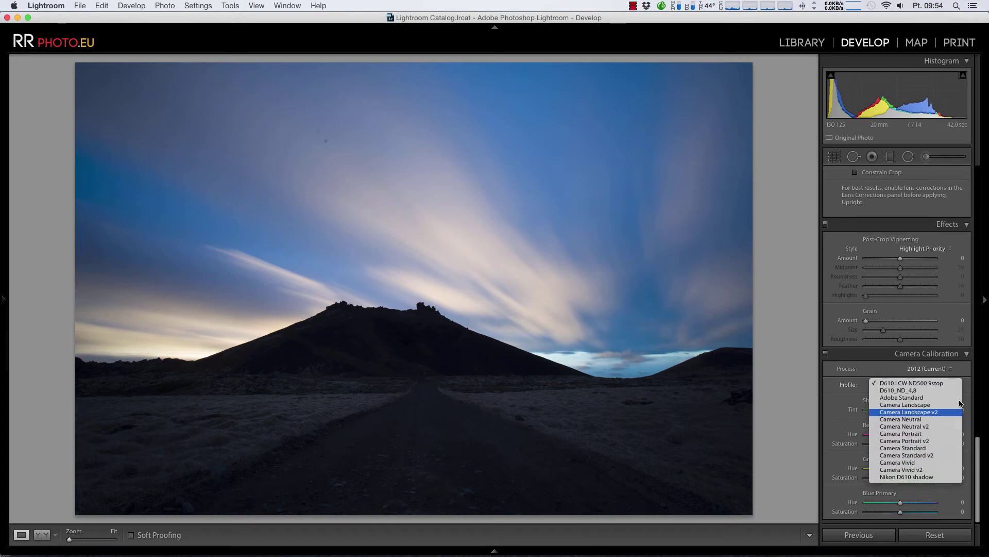
left_click(979, 464)
left_click_drag(979, 465, 983, 332)
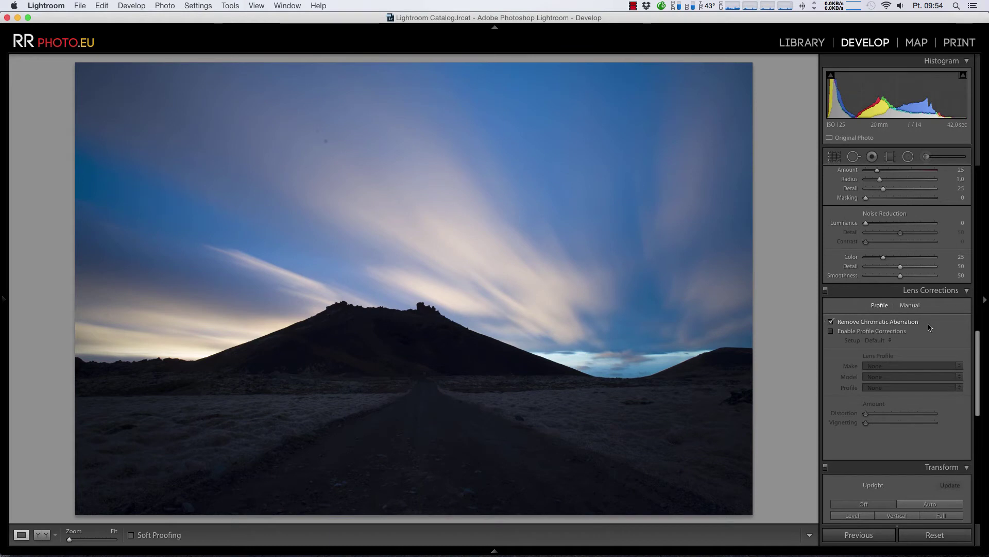
Turn on Remove Chromatic Aberration and Nikon lens profile corrections
left_click(852, 324)
left_click(848, 333)
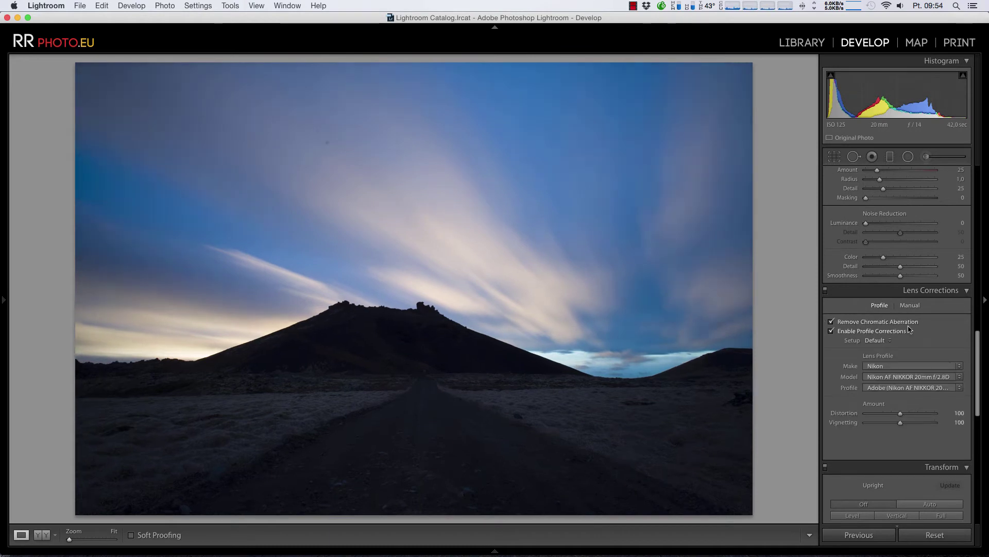
left_click_drag(978, 363, 981, 192)
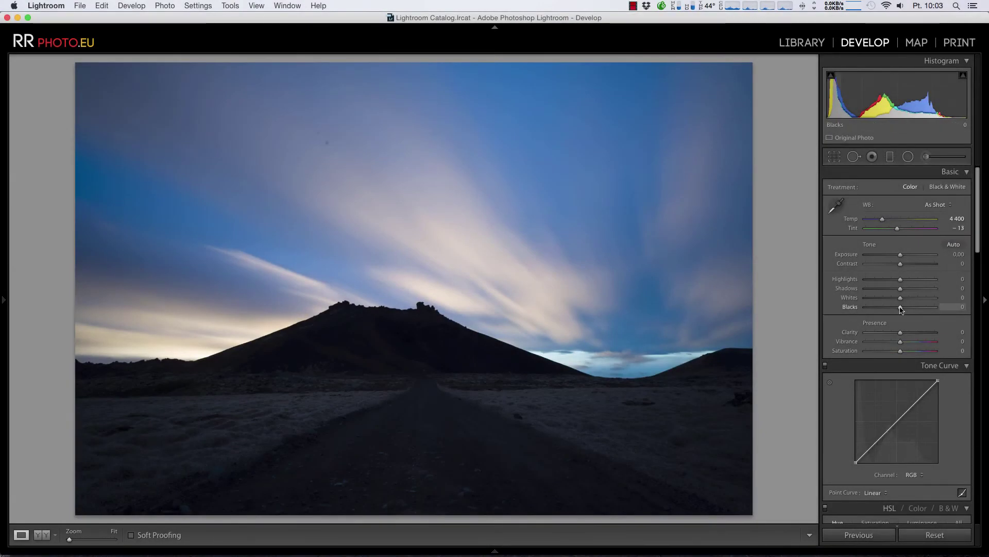
Raise Blacks to +100 and settle Shadows at +40 to reveal road detail
left_click_drag(901, 307, 935, 309)
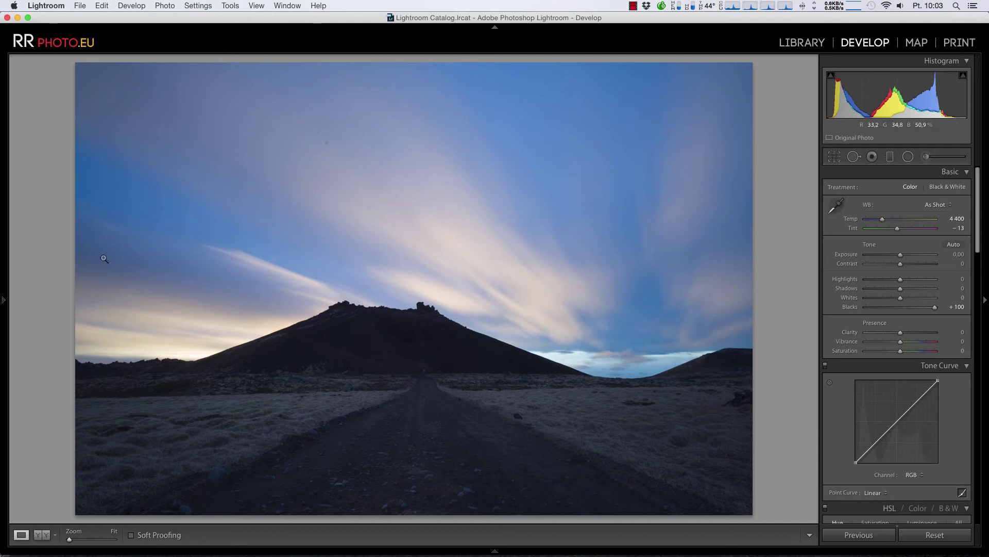
mouse_move(935, 307)
left_mouse_down()
mouse_move(900, 309)
mouse_move(951, 310)
left_mouse_up()
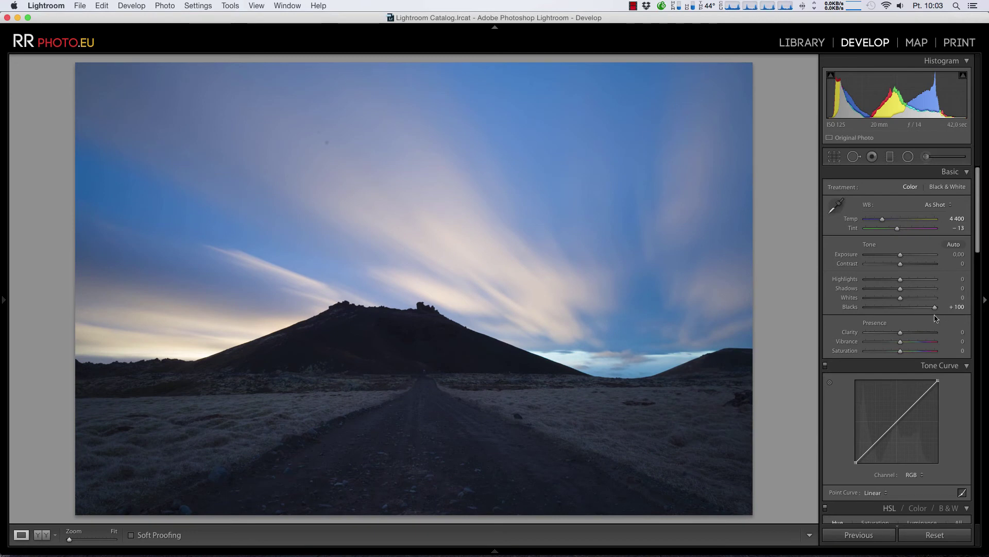
left_click_drag(902, 290, 914, 292)
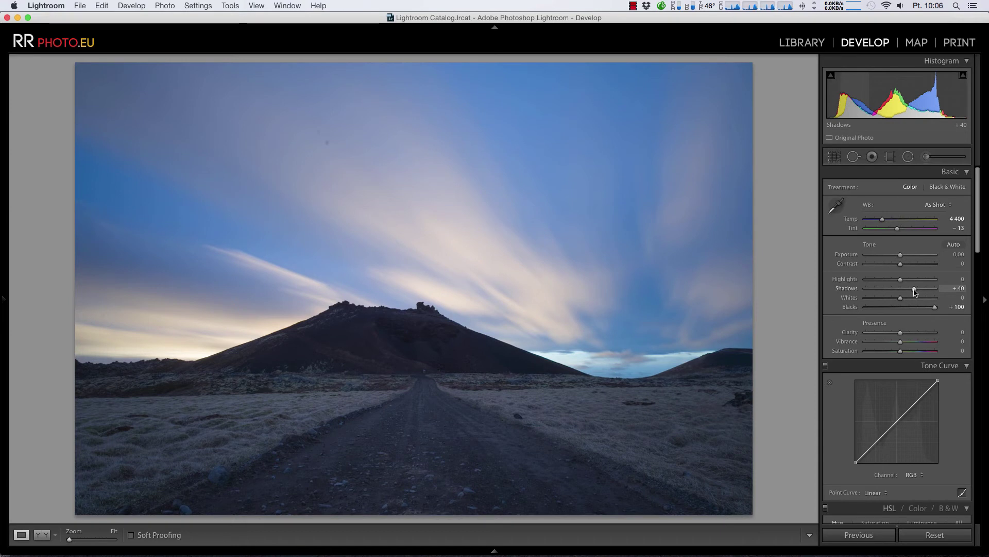
left_click_drag(915, 292, 952, 296)
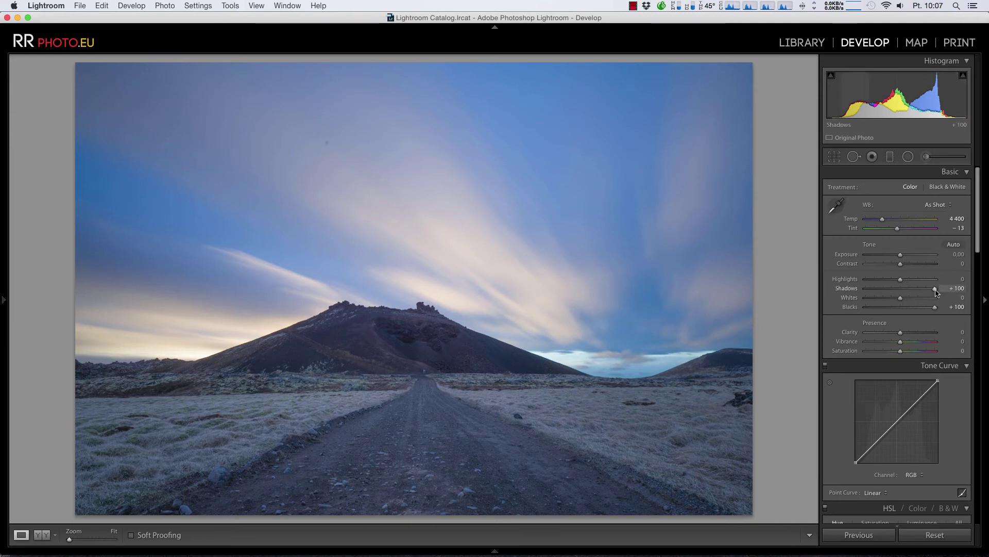
left_click_drag(936, 290, 914, 290)
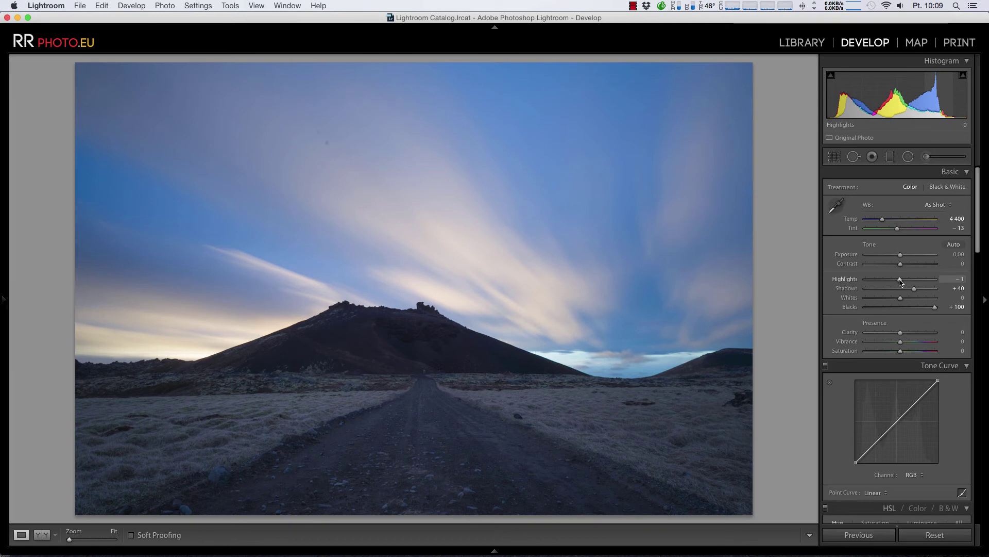
Lower Highlights to −60 and warm the white balance to Temp 5900, Tint +9
left_click_drag(901, 282, 881, 278)
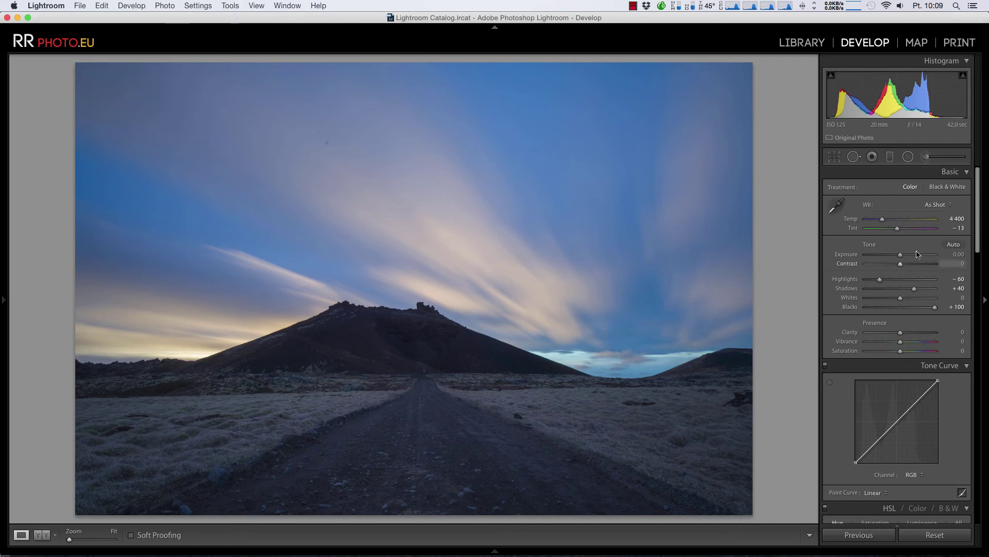
left_click_drag(883, 221, 903, 229)
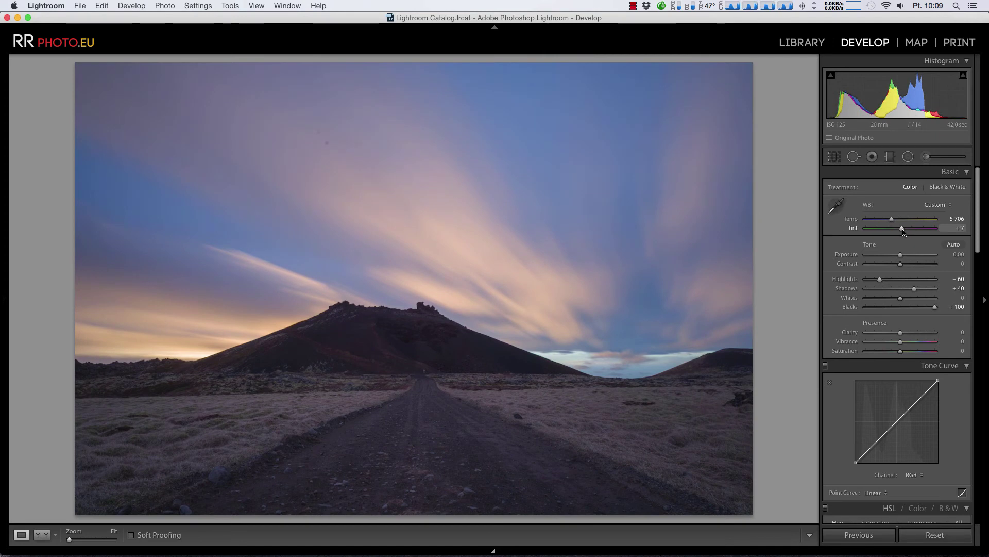
left_click_drag(903, 232, 904, 232)
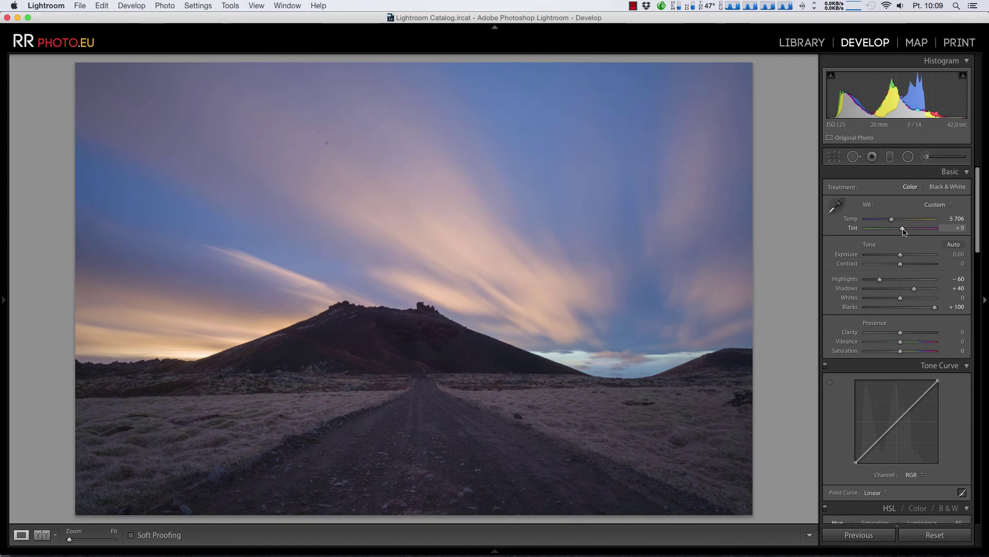
left_click_drag(894, 221, 894, 221)
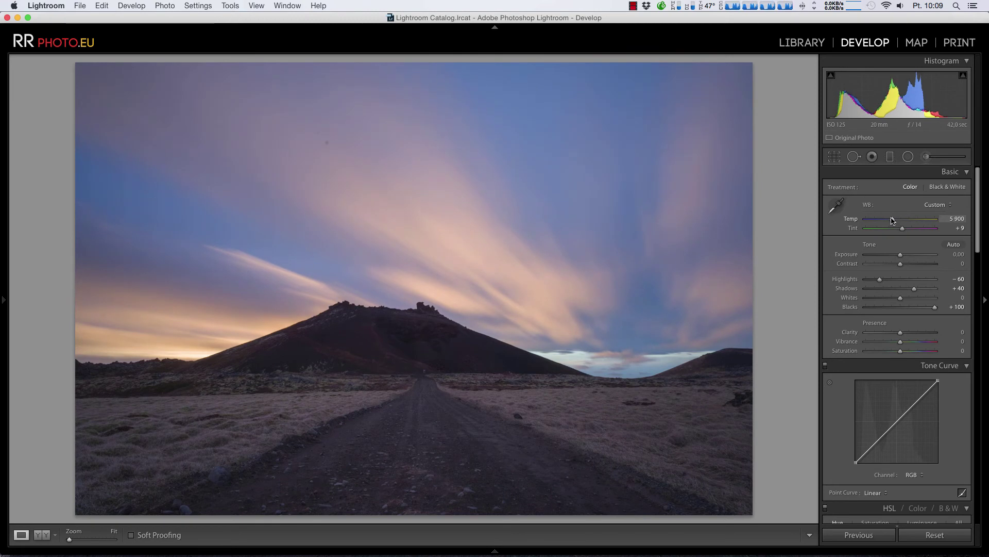
Add a sky graduated filter down to the horizon with Highlights −15 and warmer Temp
left_click(890, 157)
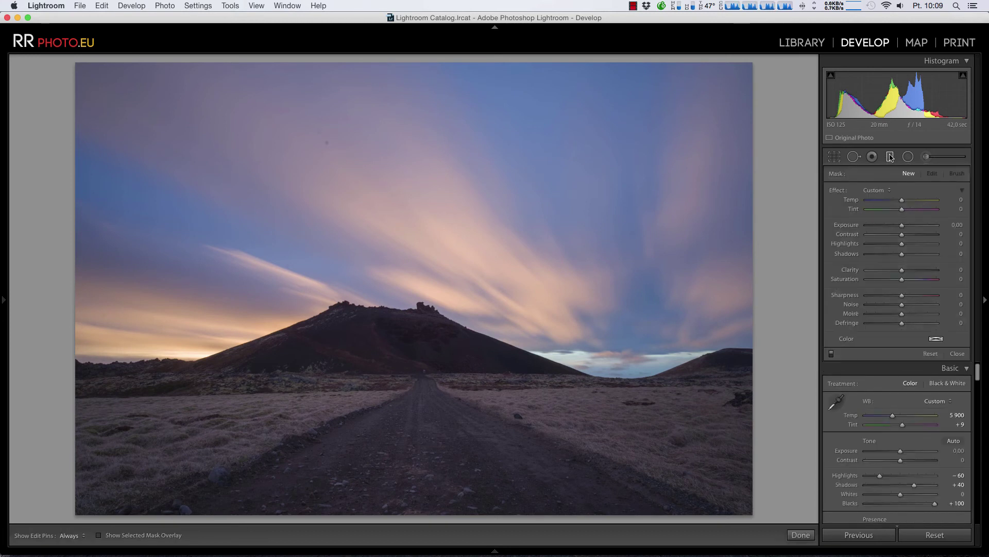
left_click_drag(402, 253, 402, 384)
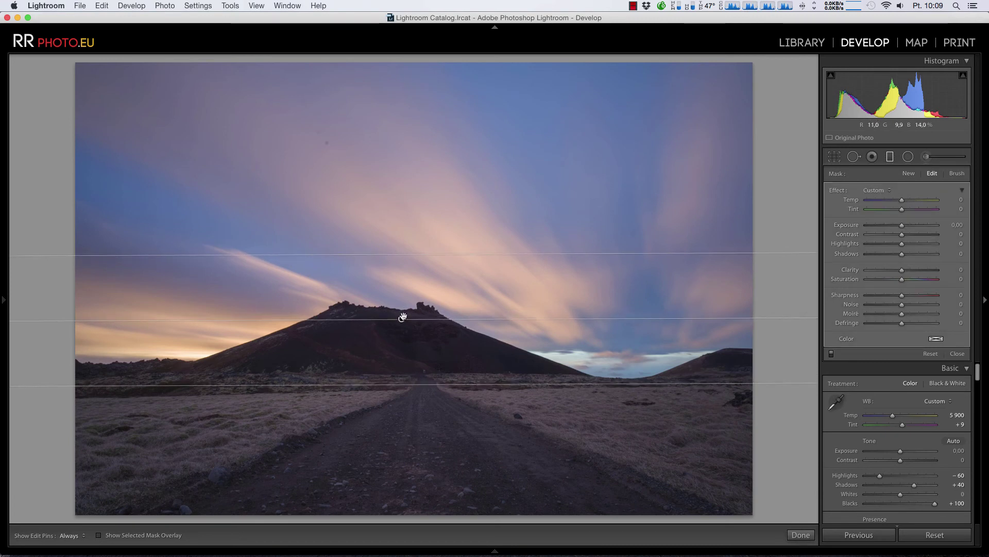
left_click_drag(401, 319, 393, 364)
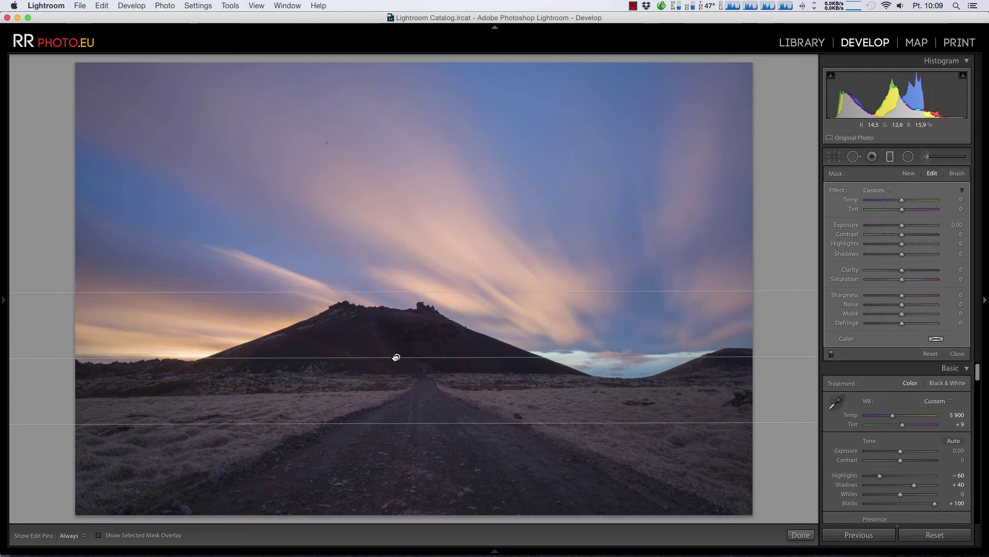
mouse_move(902, 249)
left_mouse_down()
mouse_move(897, 229)
mouse_move(912, 238)
mouse_move(900, 276)
left_mouse_up()
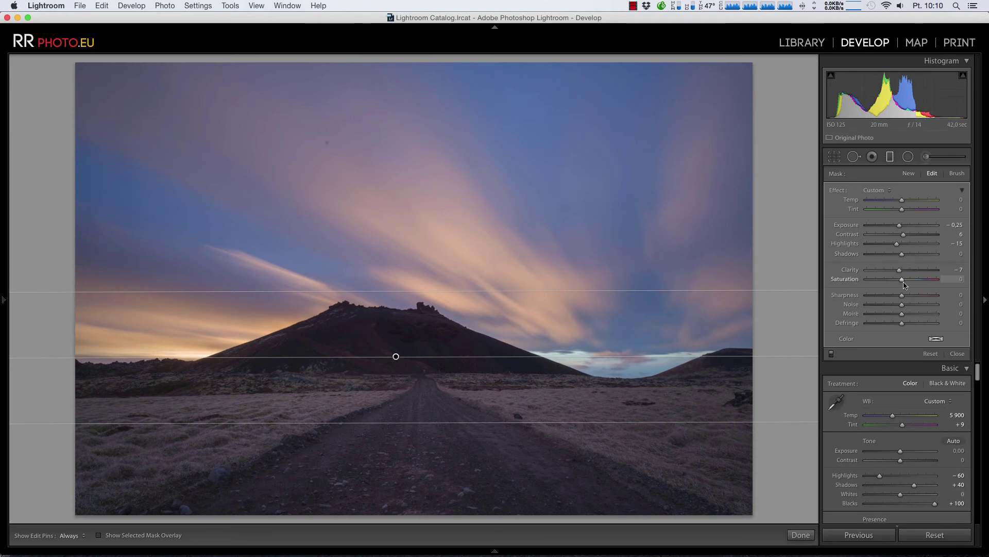
left_click_drag(902, 199, 908, 203)
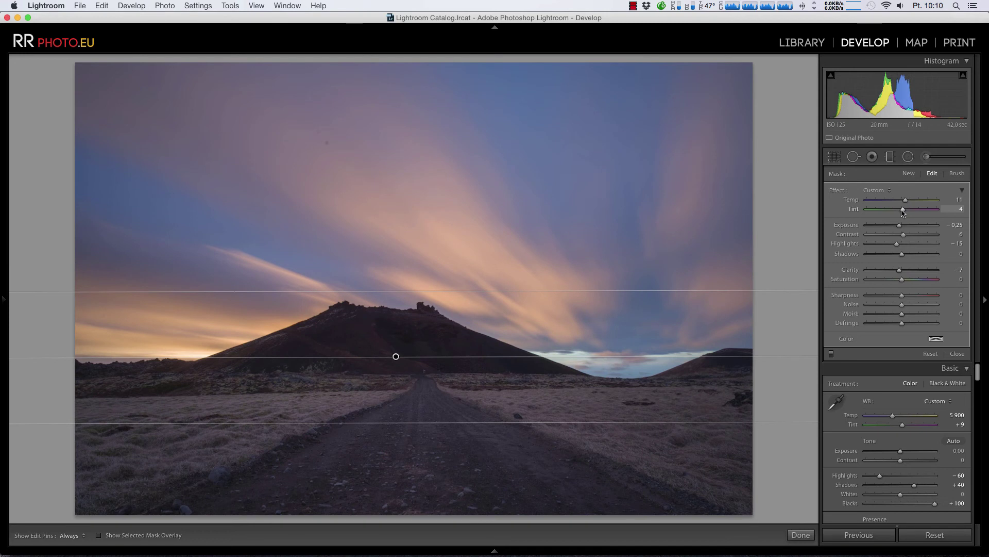
left_click(798, 535)
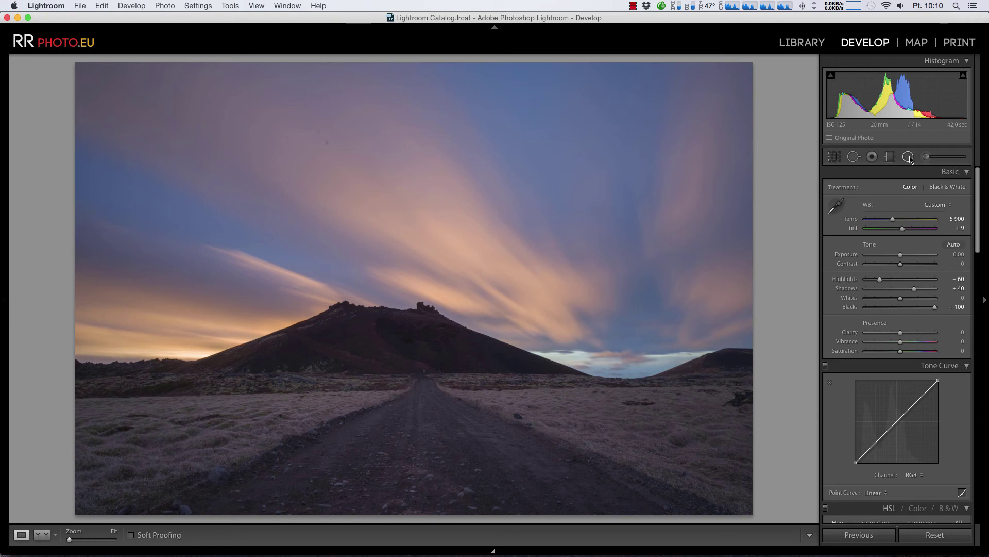
Add a radial filter over the road with Shadows 10, Exposure 0.09, Contrast 26, then view Before
left_click(908, 156)
mouse_move(421, 410)
left_mouse_down()
mouse_move(770, 526)
mouse_move(771, 547)
mouse_move(734, 534)
left_mouse_up()
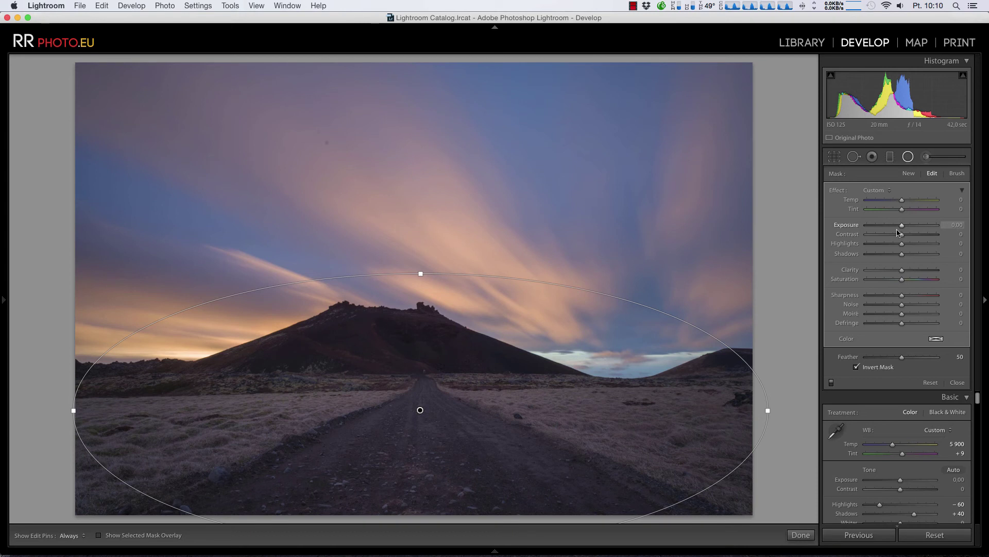
left_click_drag(902, 256, 905, 257)
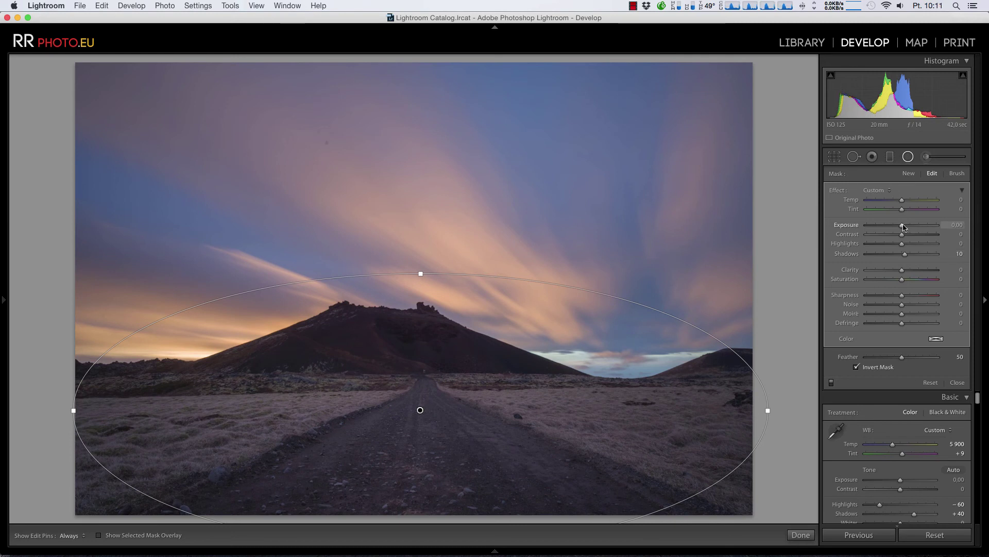
left_click_drag(903, 225, 904, 227)
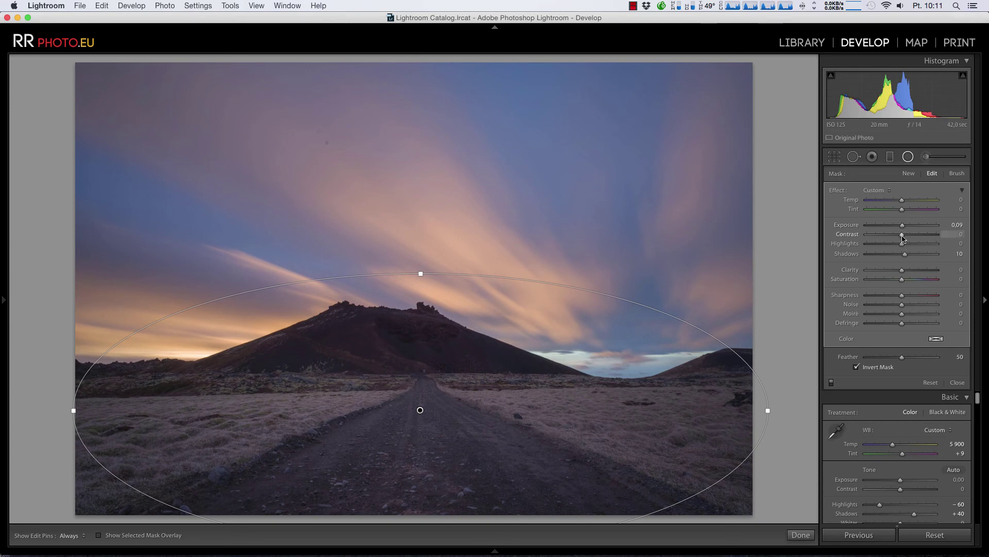
left_click_drag(910, 237, 911, 238)
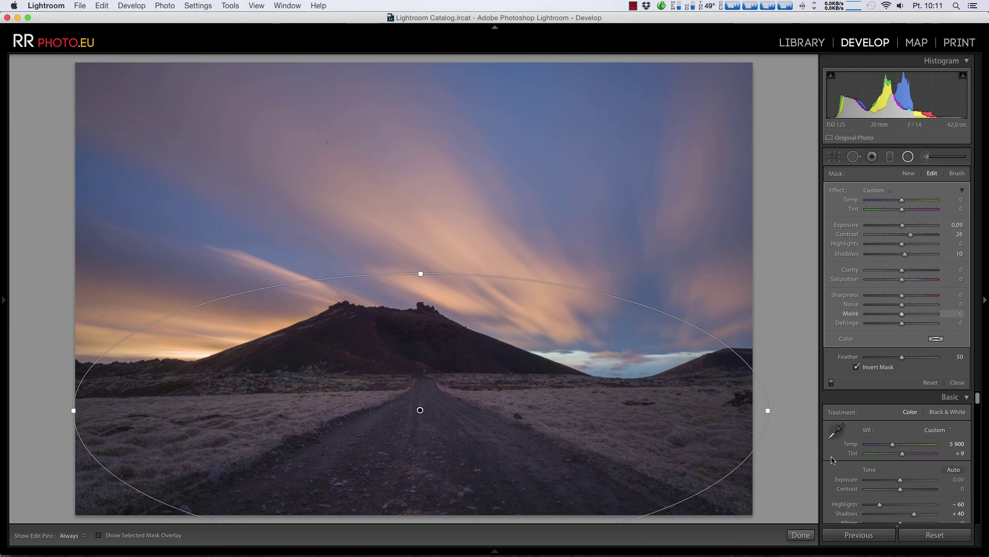
left_click(799, 536)
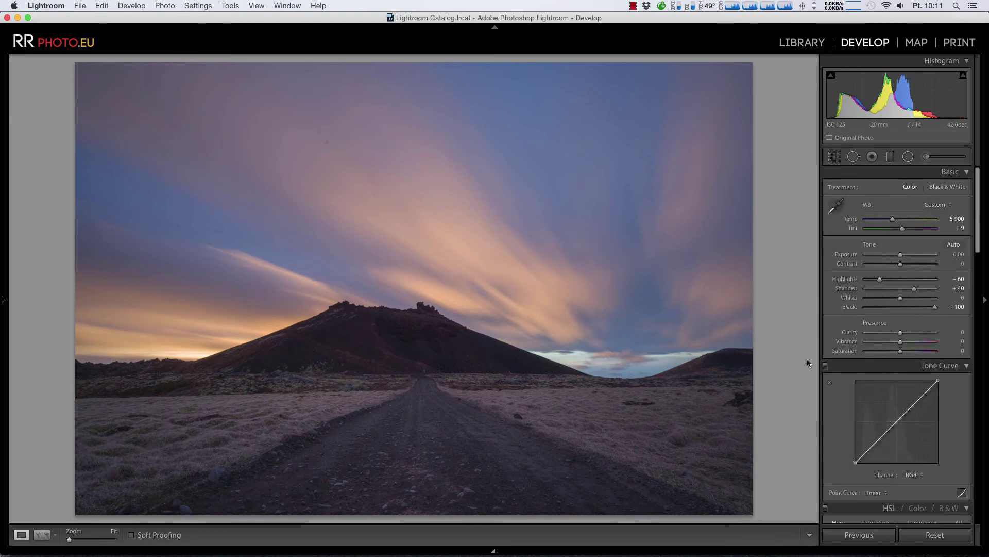
key("backslash")
key("backslash")
key("backslash")
key("backslash")
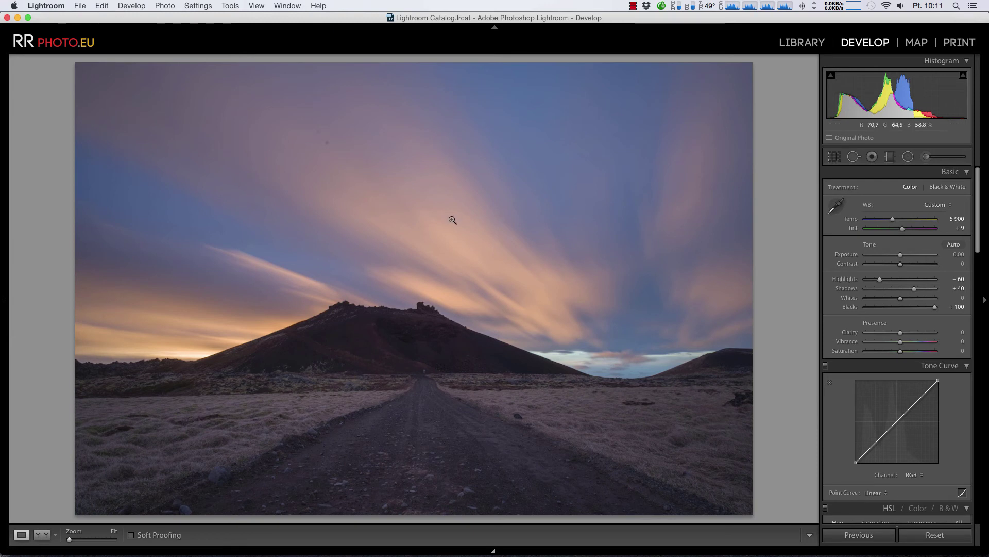
Add a level sky-to-horizon graduated filter with Exposure −0.27 and Contrast 10
left_click(890, 157)
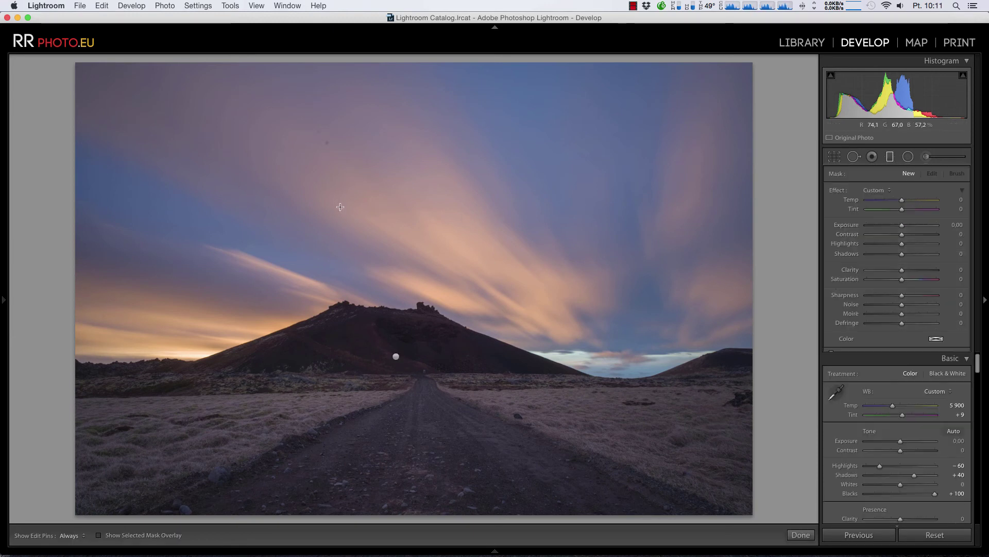
left_click_drag(397, 227, 397, 349)
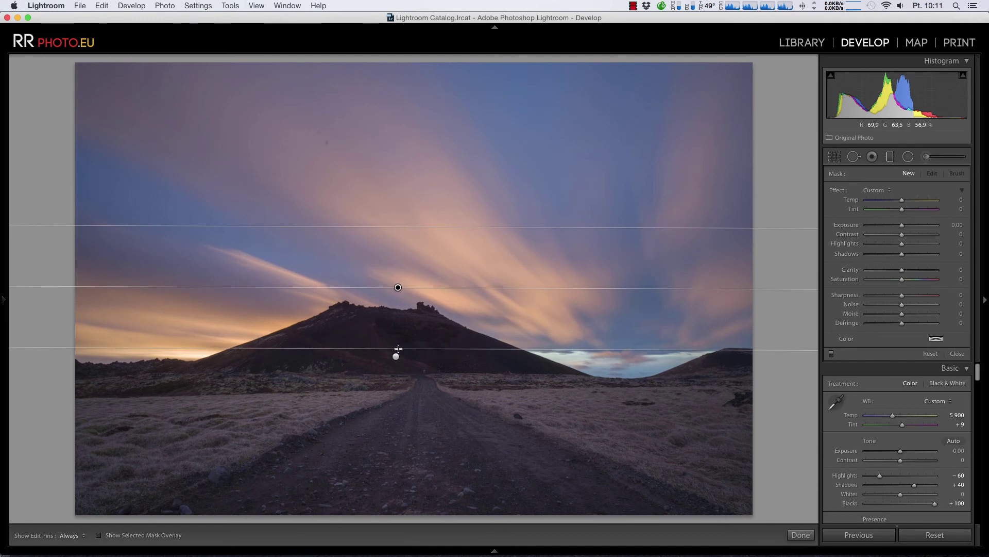
left_click_drag(397, 288, 761, 293)
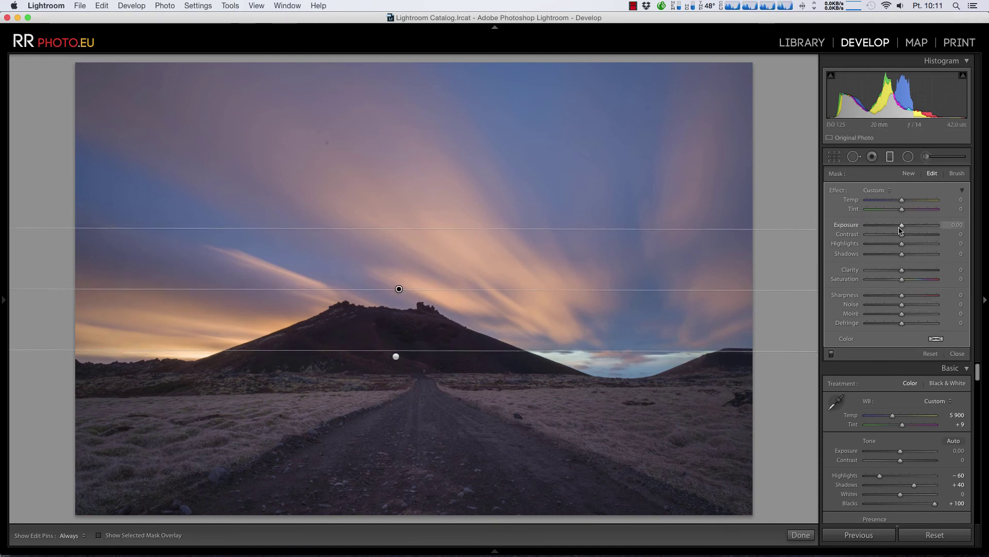
left_click_drag(902, 225, 900, 227)
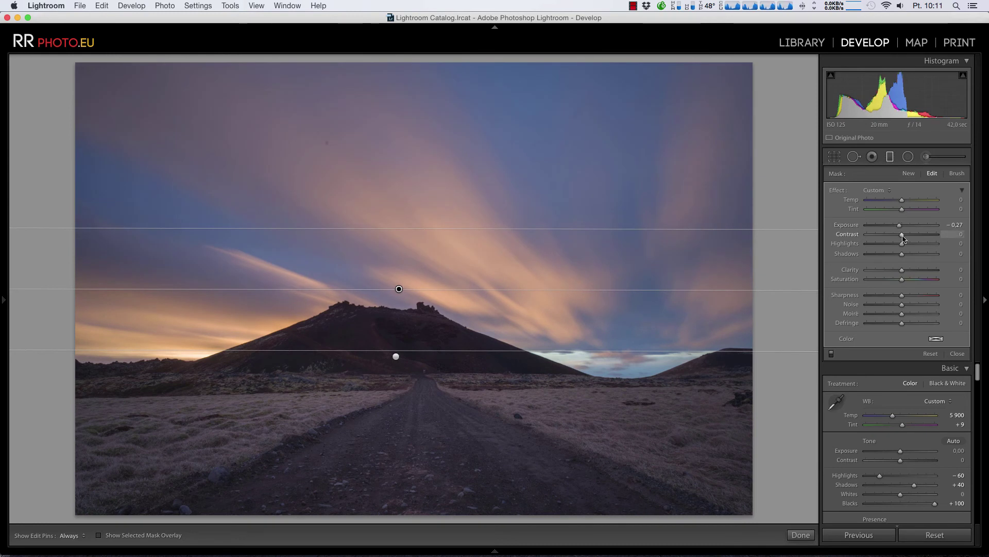
left_click_drag(907, 236, 904, 238)
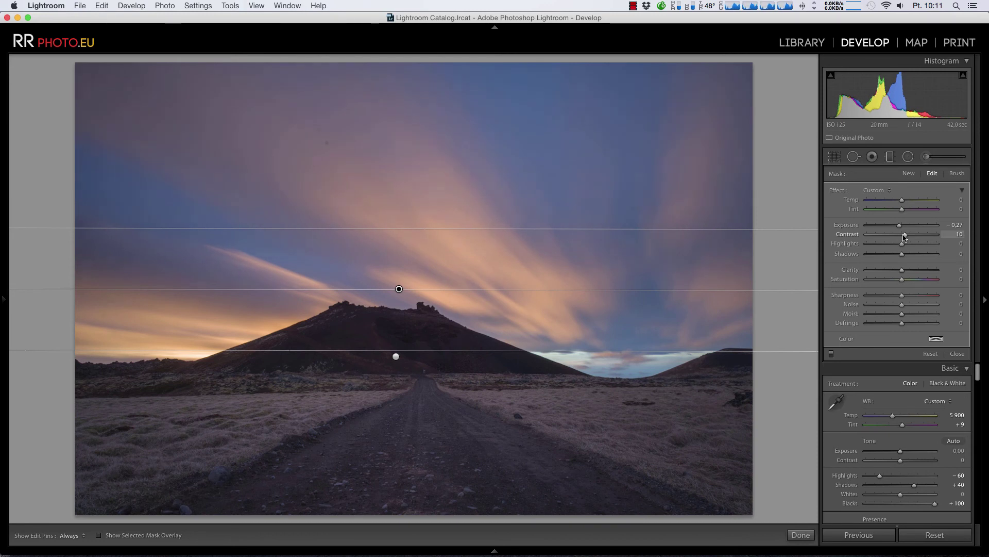
left_click(801, 536)
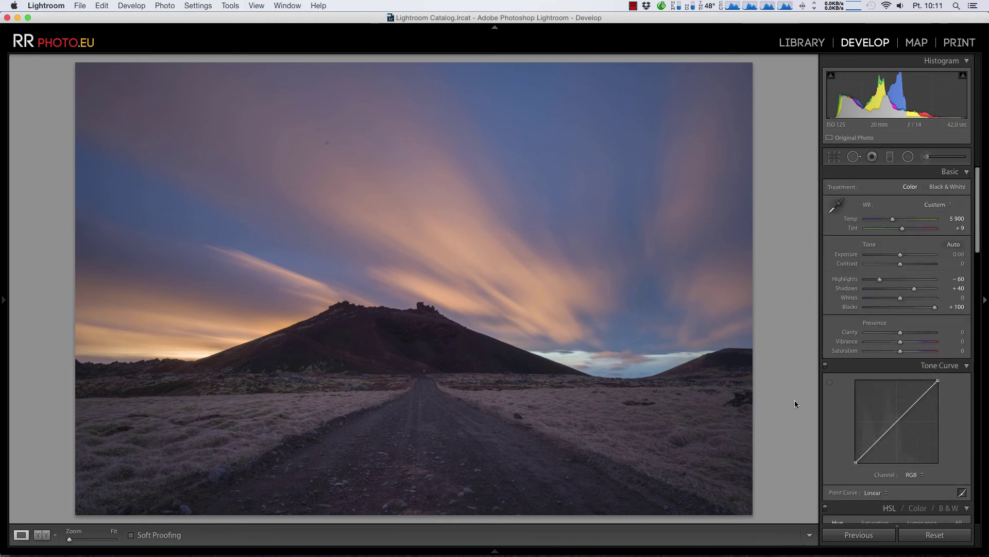
Raise the photo's overall Contrast to +17 in the Basic panel
left_click_drag(900, 263, 908, 266)
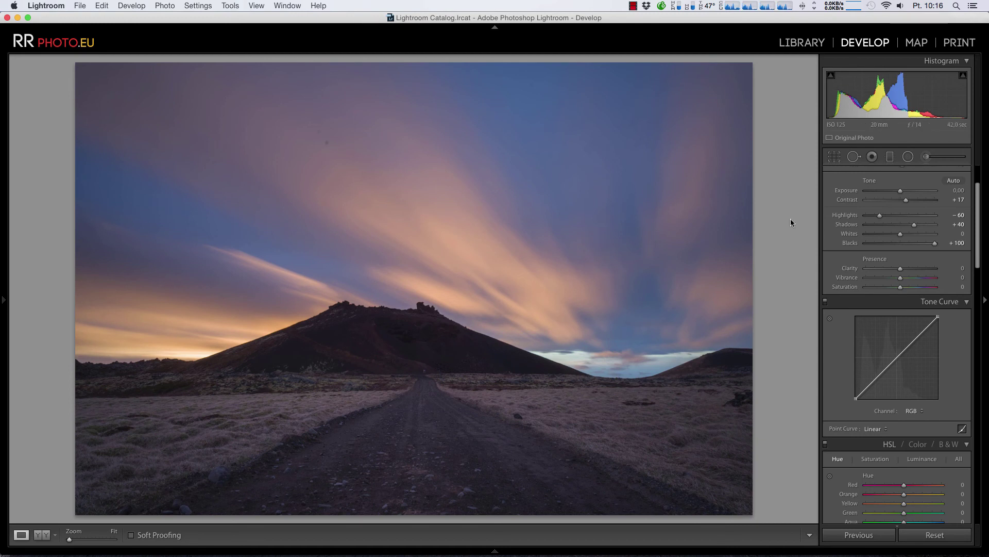
left_click(834, 157)
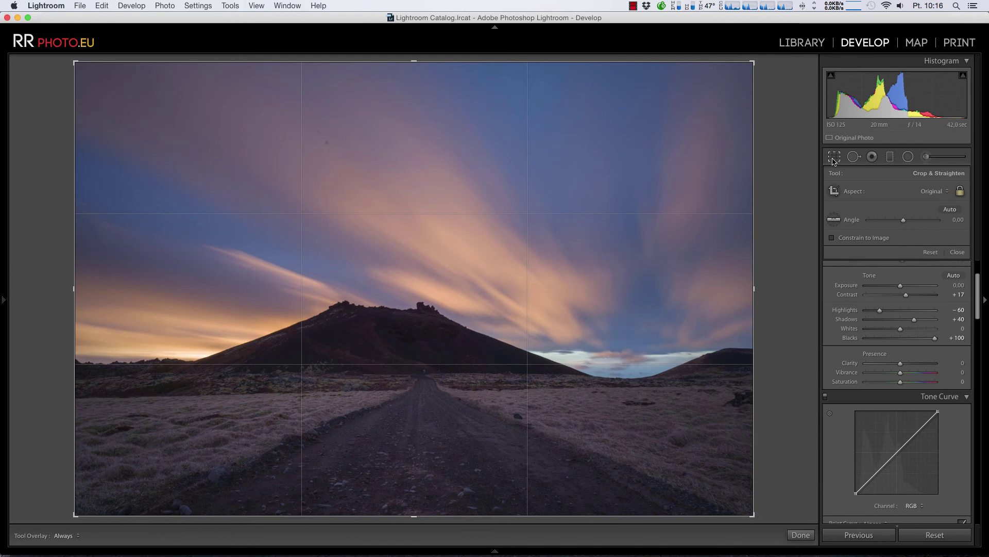
Straighten the horizon along a level line to an angle of −0.15
left_click(834, 220)
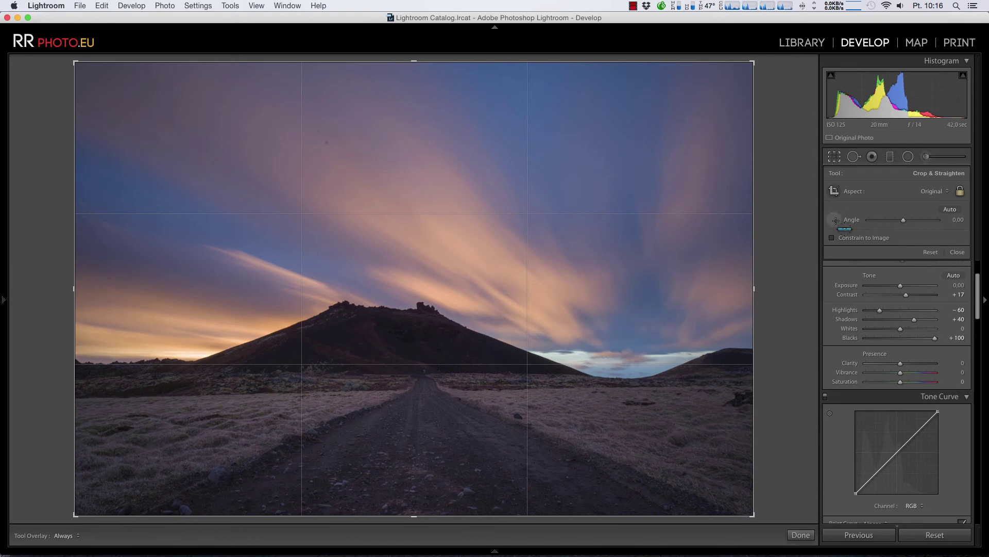
left_click_drag(77, 355, 323, 356)
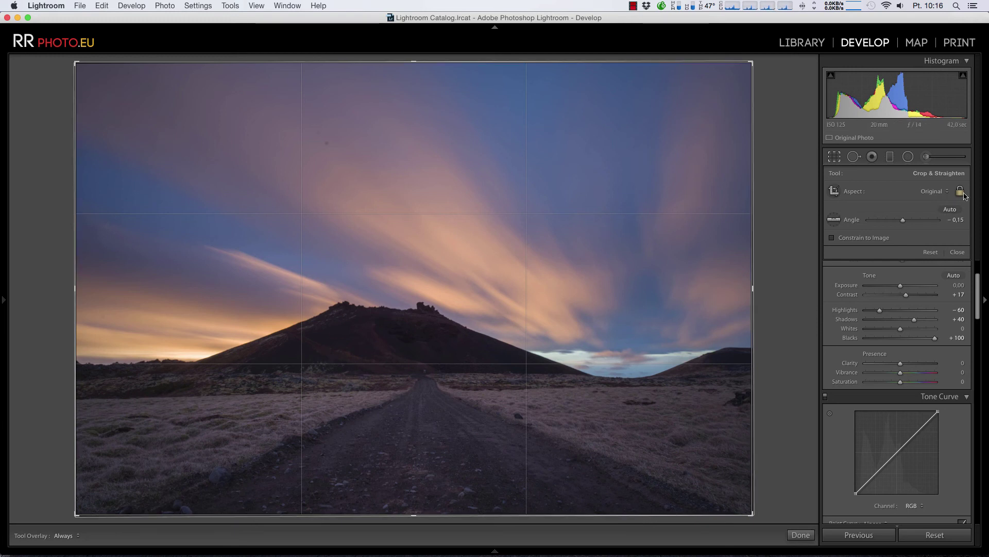
left_click(929, 193)
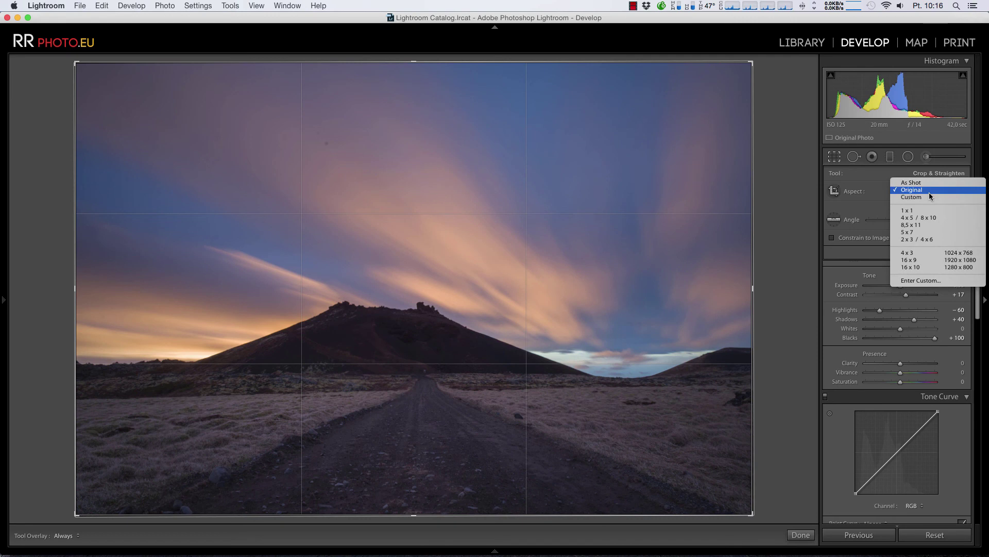
Crop to 16 x 9, framing the mountain and road, and apply the crop
left_click(923, 260)
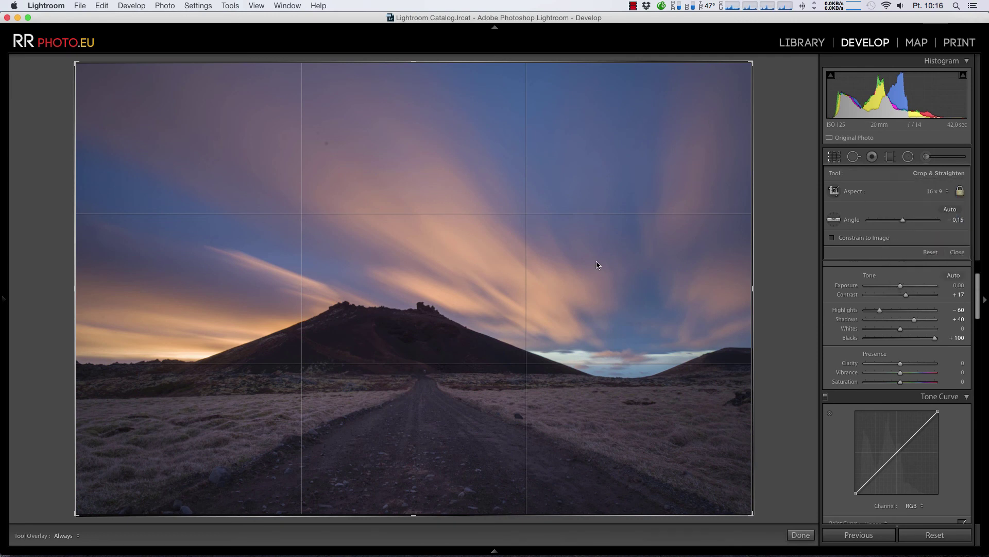
left_click_drag(471, 302, 471, 286)
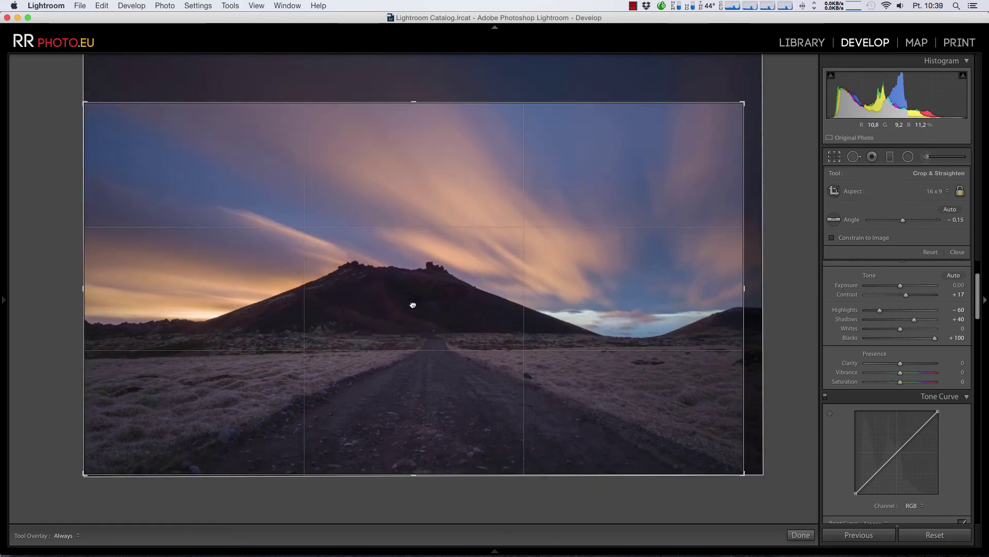
left_click_drag(413, 305, 348, 299)
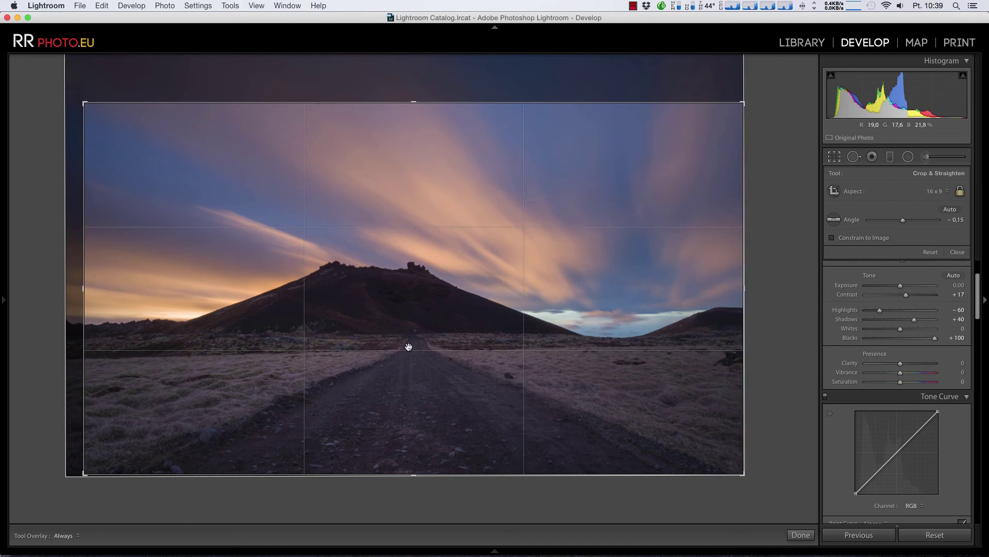
left_click_drag(84, 288, 97, 290)
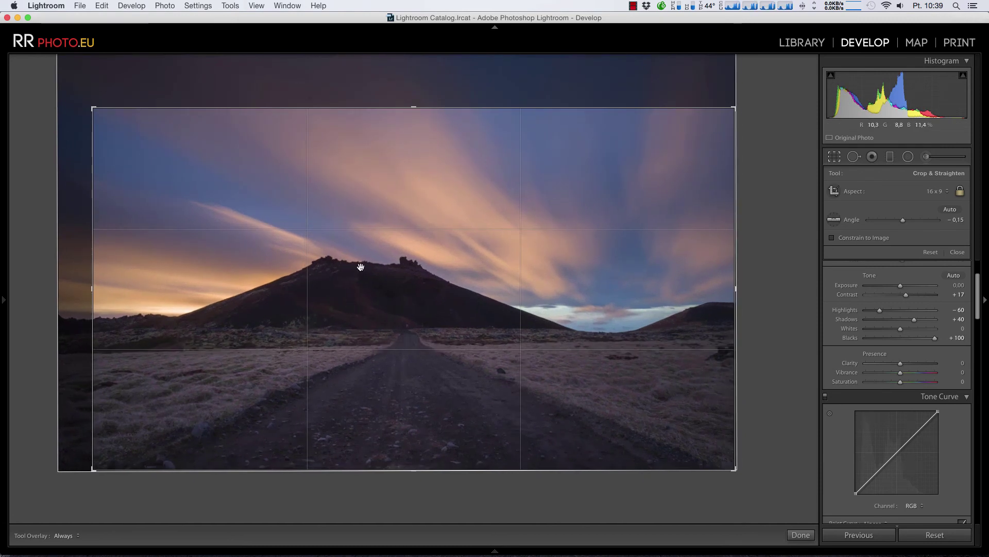
left_click_drag(243, 298, 294, 299)
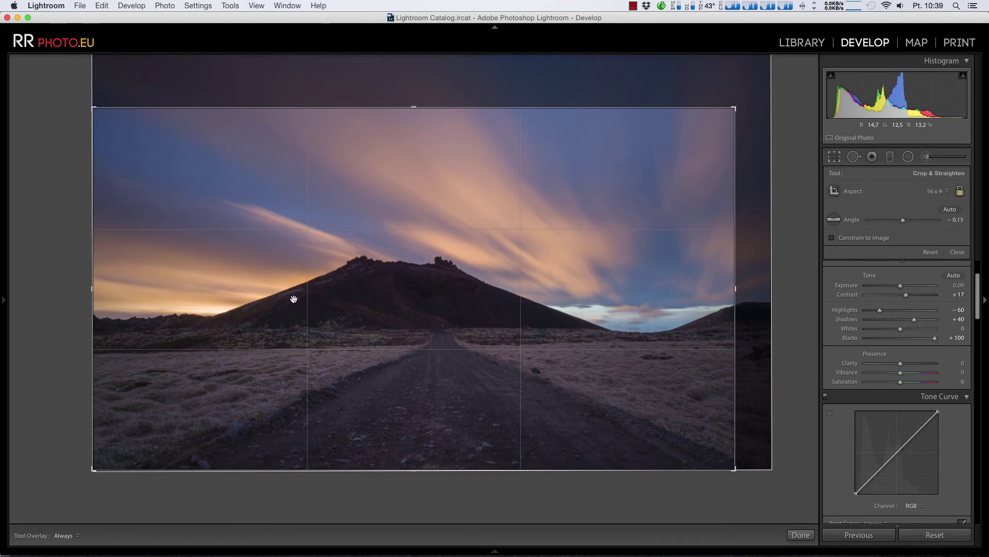
mouse_move(366, 303)
left_mouse_down()
mouse_move(344, 303)
mouse_move(347, 294)
left_mouse_up()
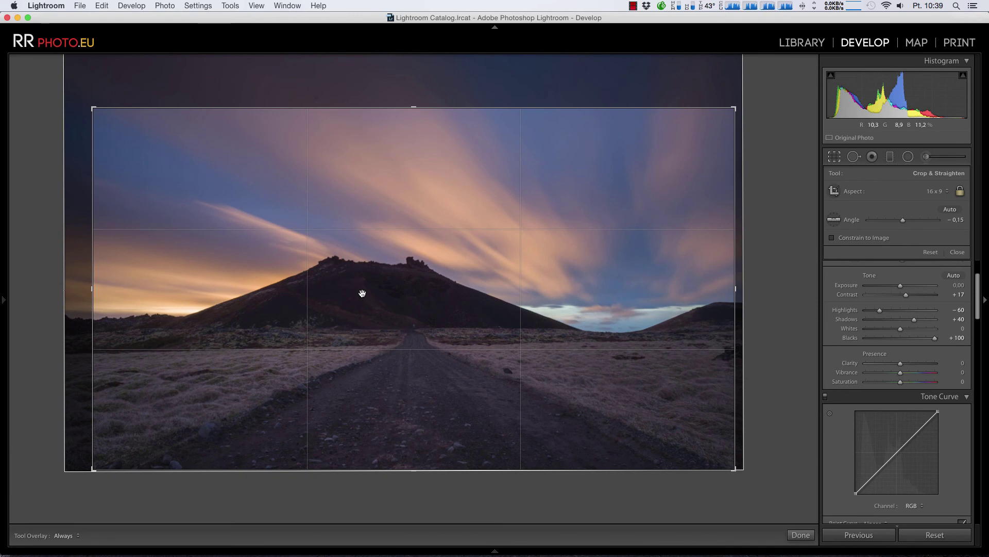
left_click_drag(367, 294, 397, 299)
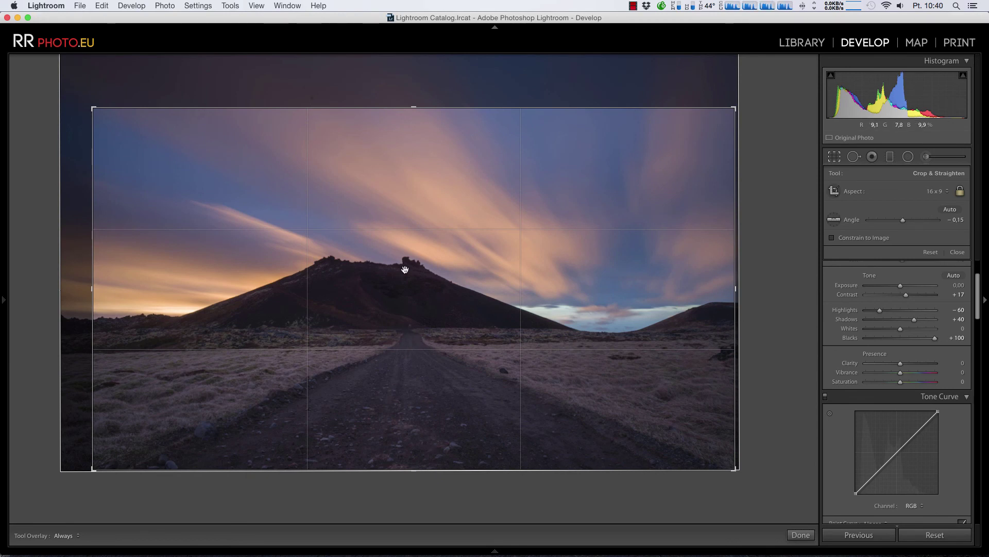
left_click_drag(457, 333, 456, 328)
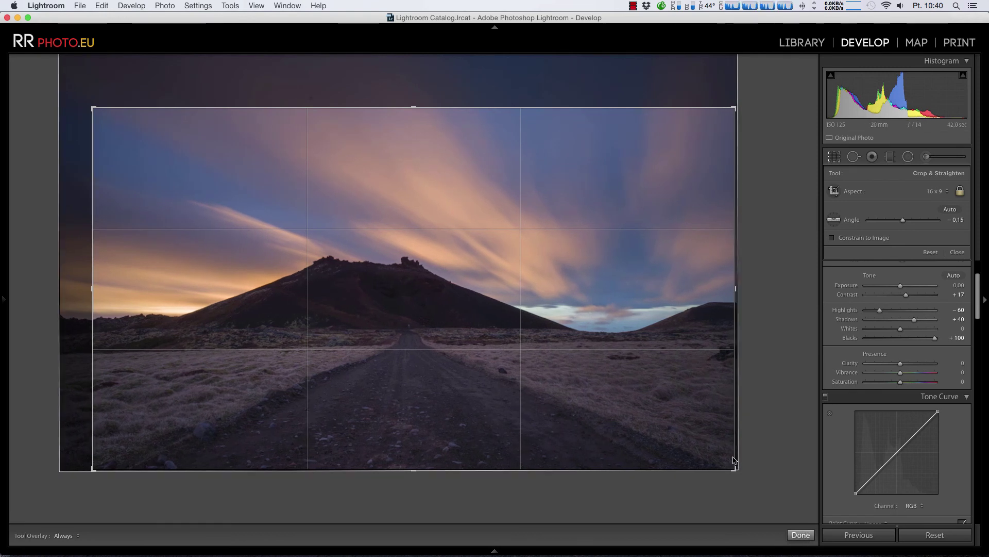
key("Return")
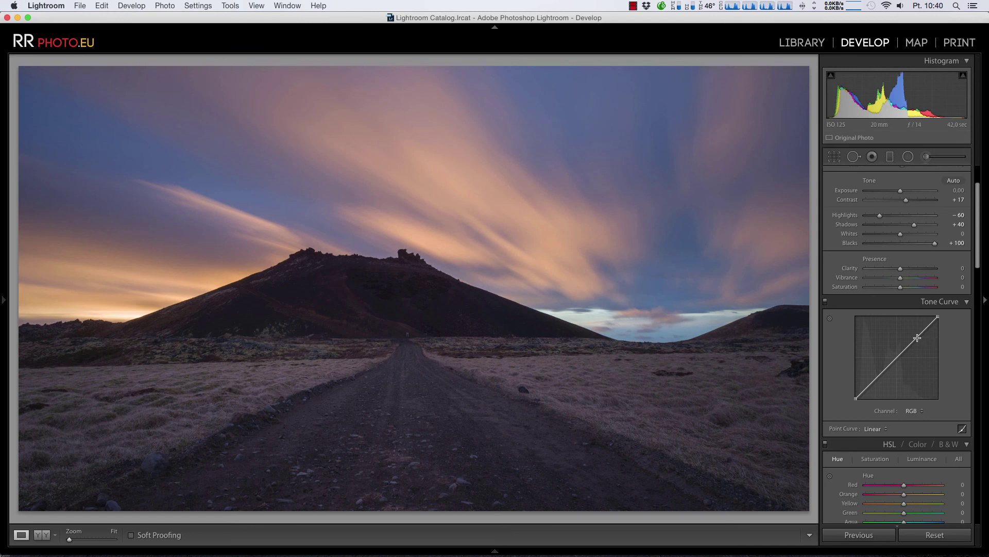
Lift the upper tones on the tone curve and add a slightly lowered shadow point
left_click_drag(917, 338, 914, 335)
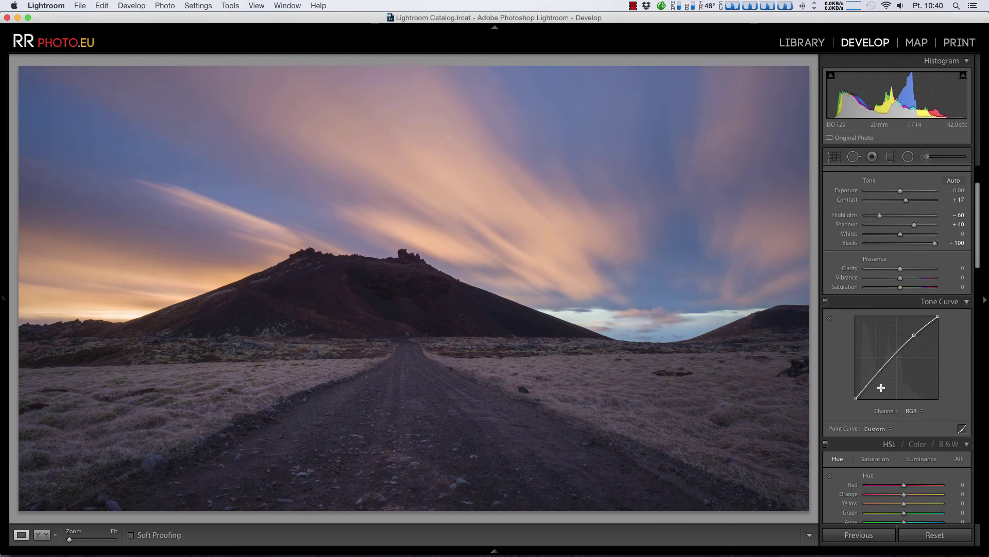
left_click_drag(876, 375, 878, 376)
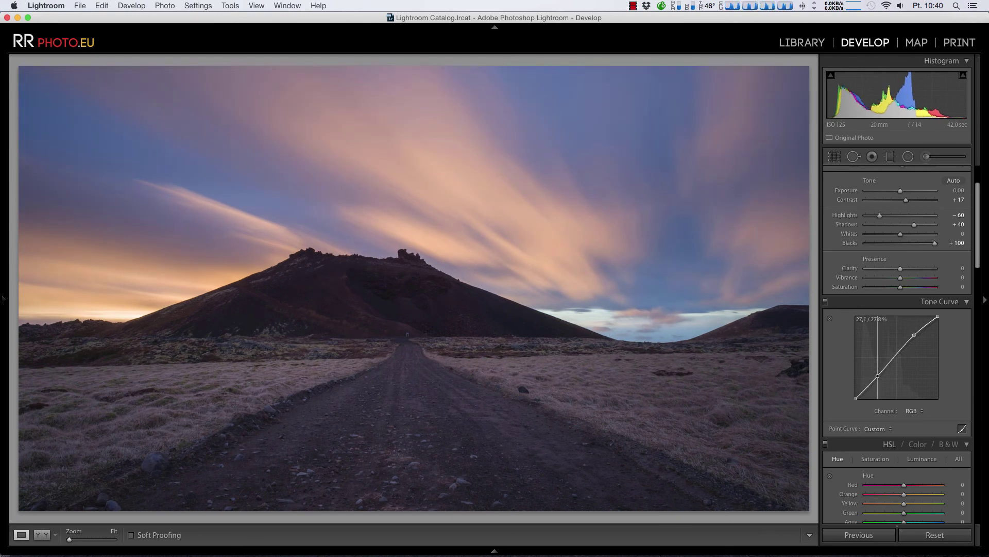
left_click_drag(878, 376, 877, 378)
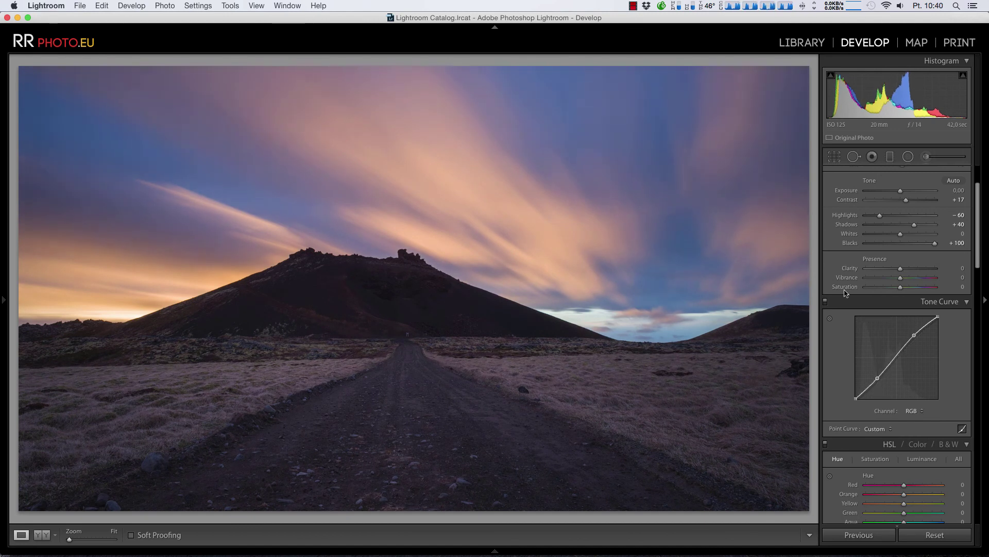
Toggle the Tone Curve off and on to compare, leaving it enabled
left_click(825, 304)
left_click(826, 304)
left_click(826, 305)
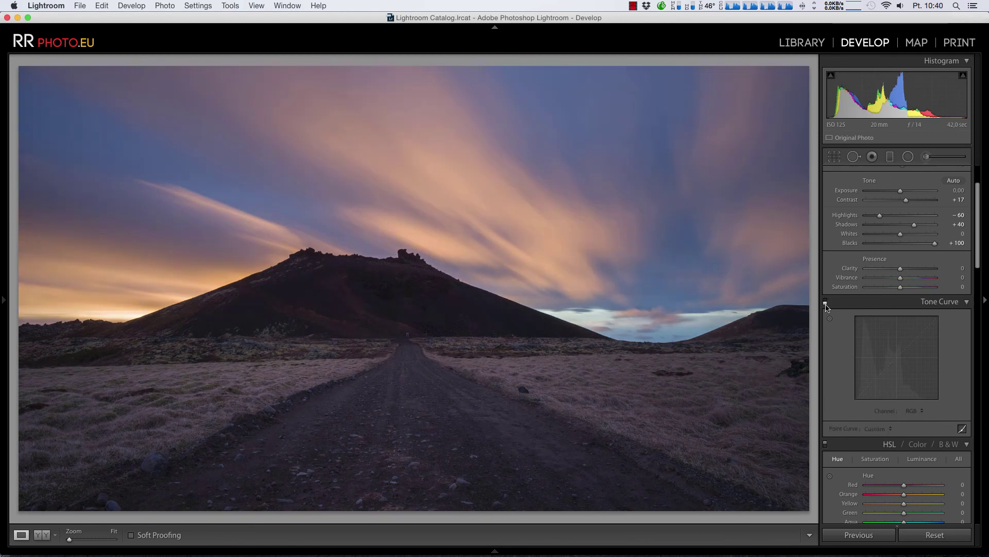
left_click(826, 304)
left_click(825, 303)
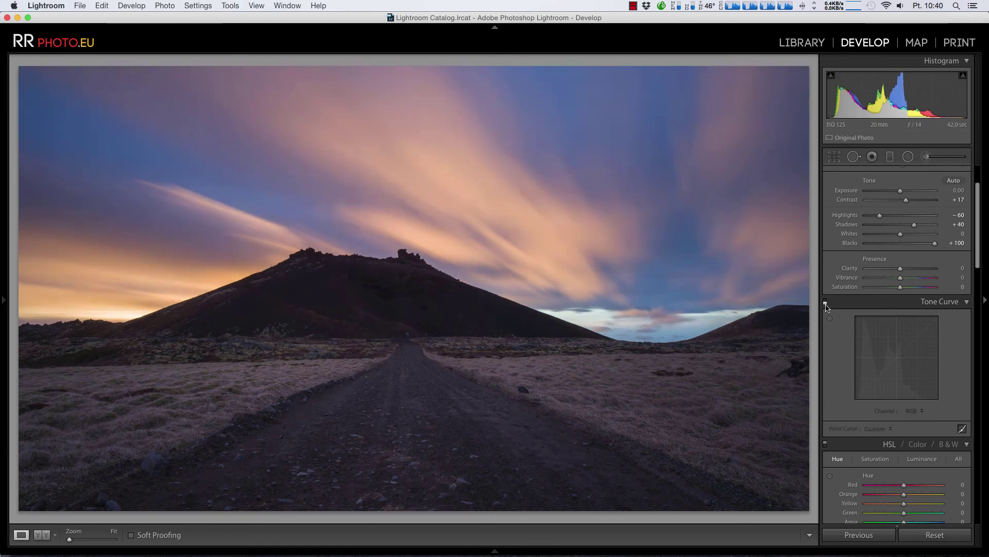
left_click(826, 303)
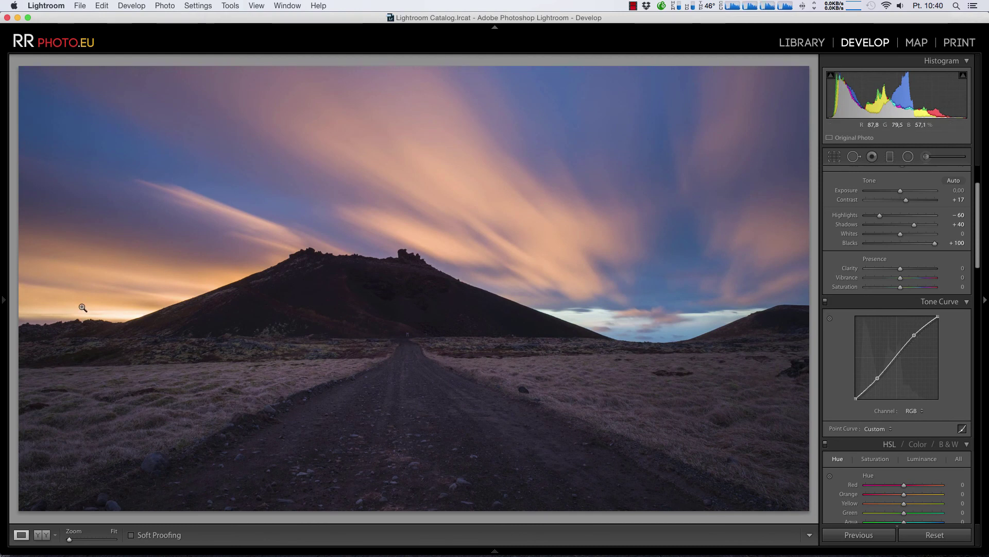
Add a radial filter over the left horizon sunset glow with Highlights at about -19
left_click(908, 156)
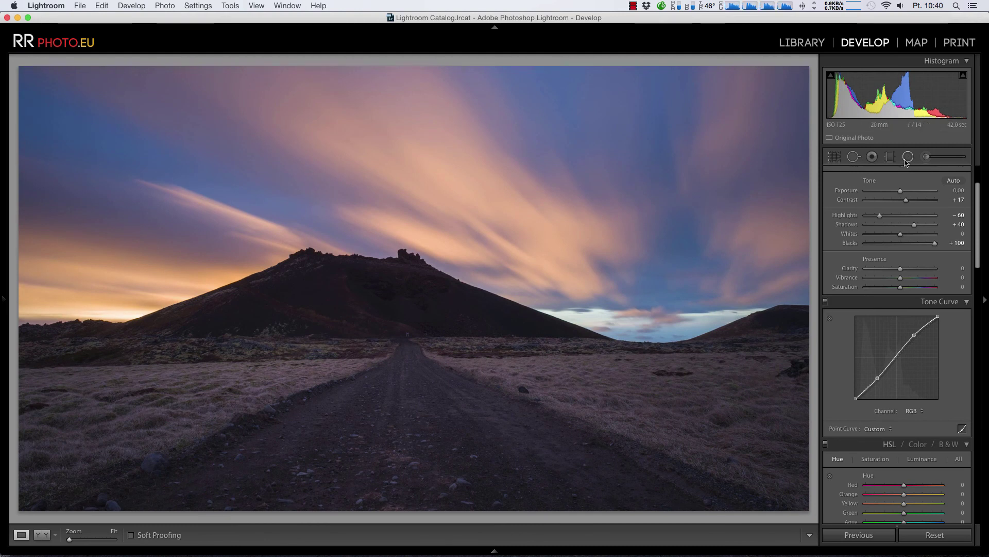
left_click_drag(123, 315, 166, 325)
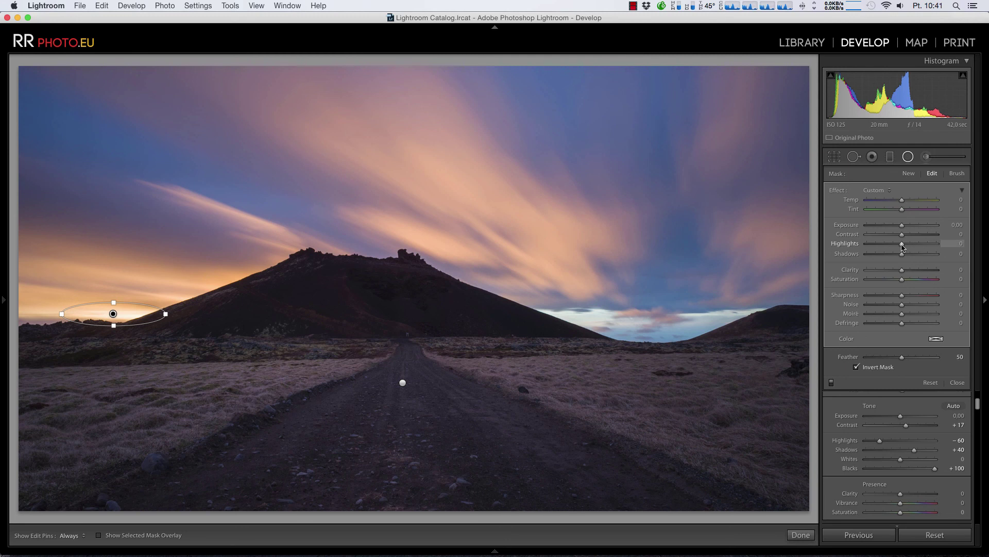
left_click_drag(902, 247, 897, 245)
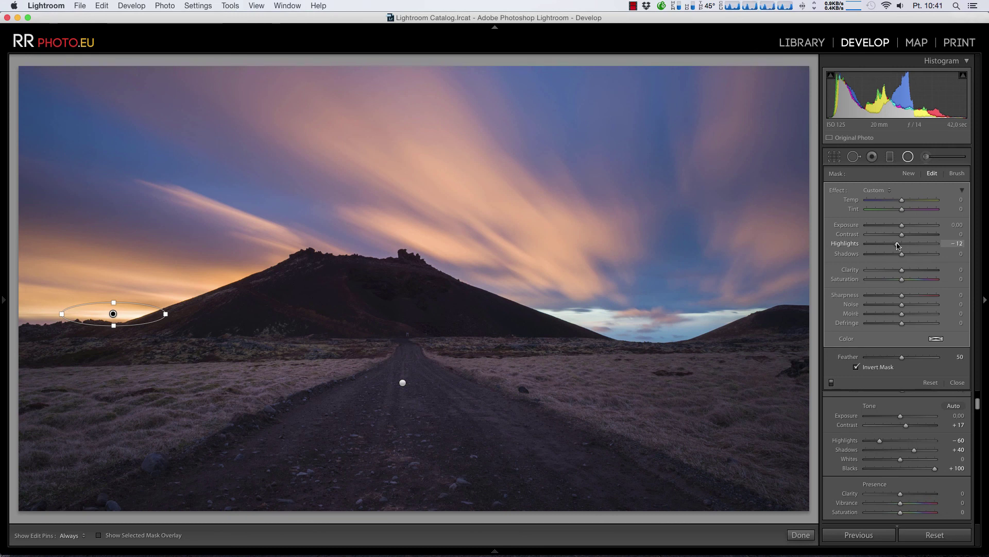
left_click_drag(893, 245, 845, 243)
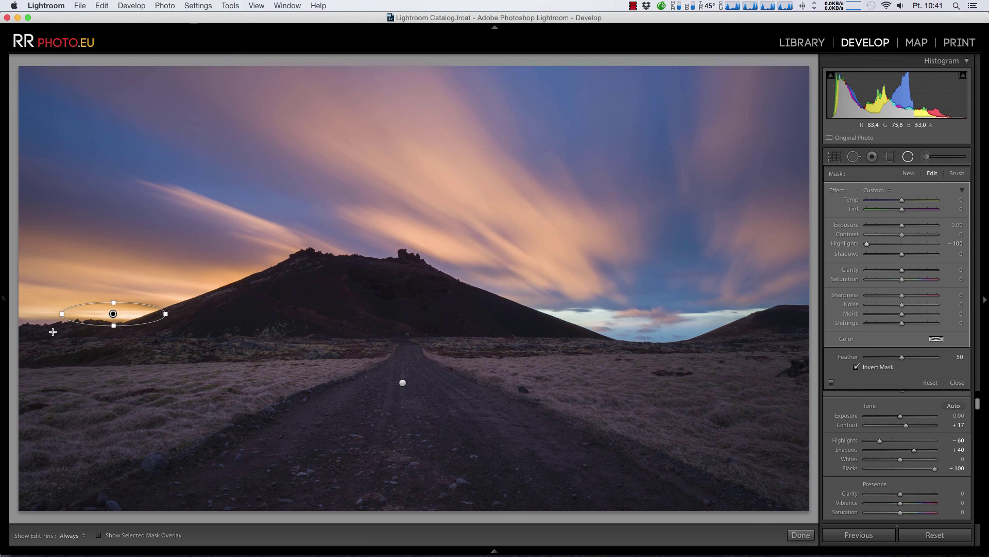
left_click(899, 244)
left_click_drag(897, 247, 898, 246)
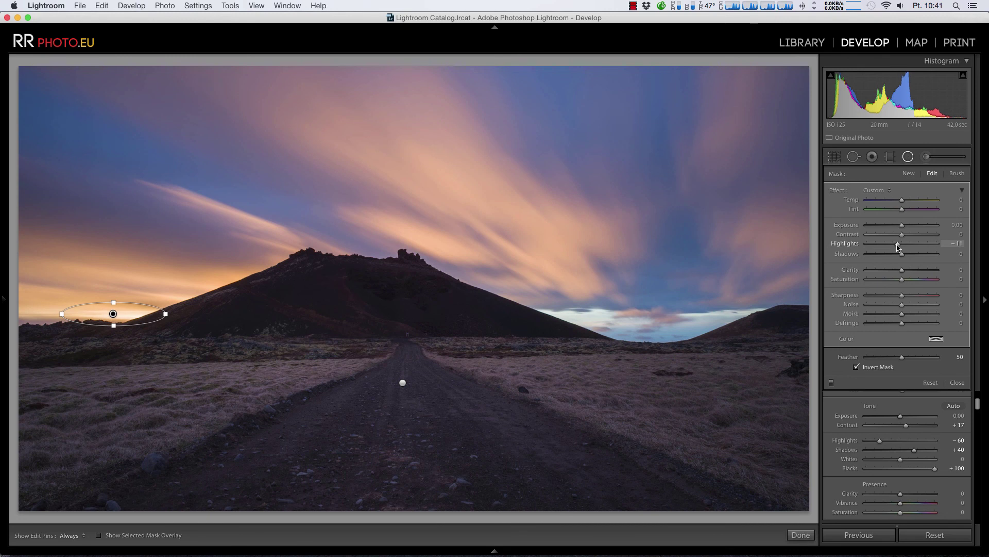
left_click(801, 535)
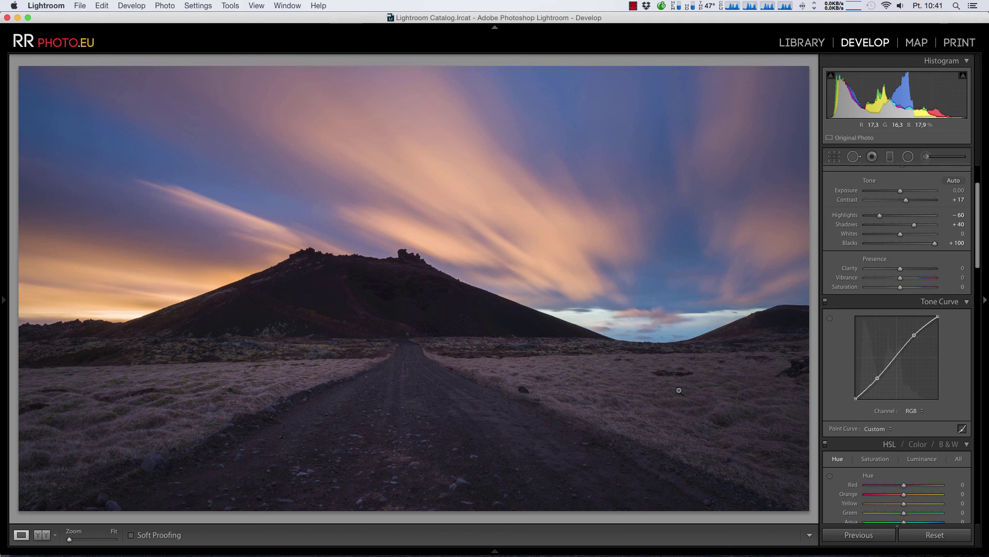
Raise Clarity to +6 and Vibrance to +13 in the Basic panel
scroll(925, 223, "up", 3)
scroll(925, 223, "up", 1)
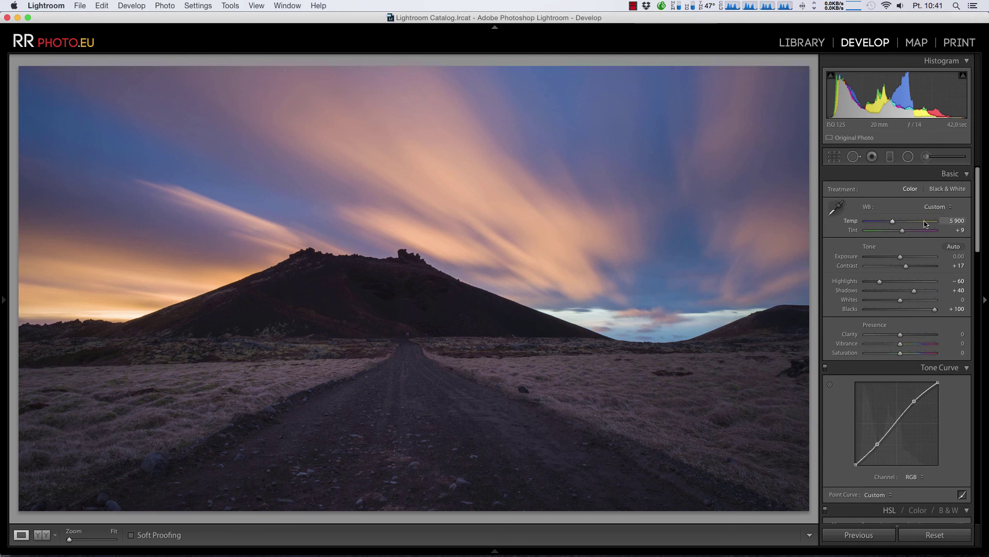
left_click_drag(901, 333, 904, 335)
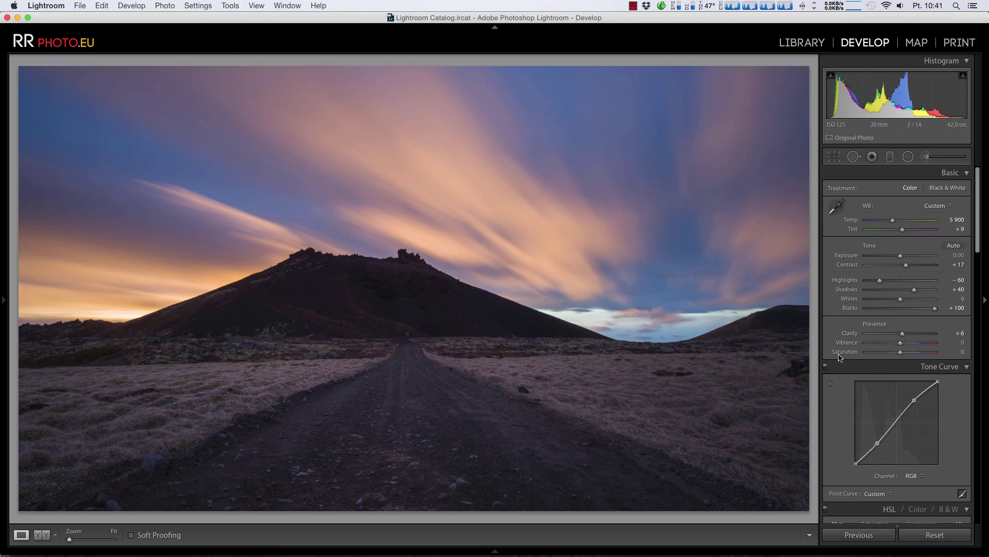
left_click_drag(900, 342, 906, 344)
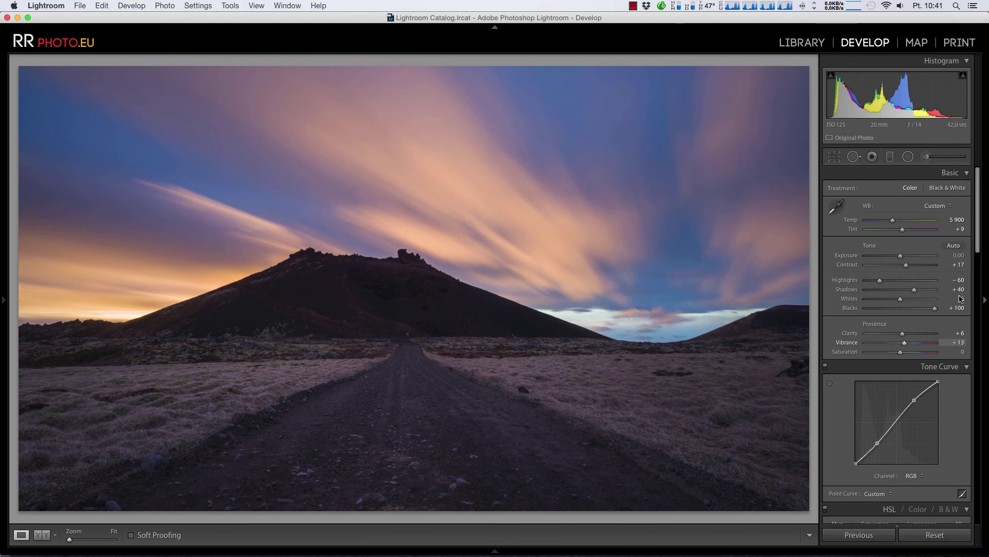
left_click_drag(980, 221, 980, 358)
Set sharpening to Amount 66, Radius 0.8 and Masking 19, checking the Alt mask preview
left_click_drag(900, 303, 898, 304)
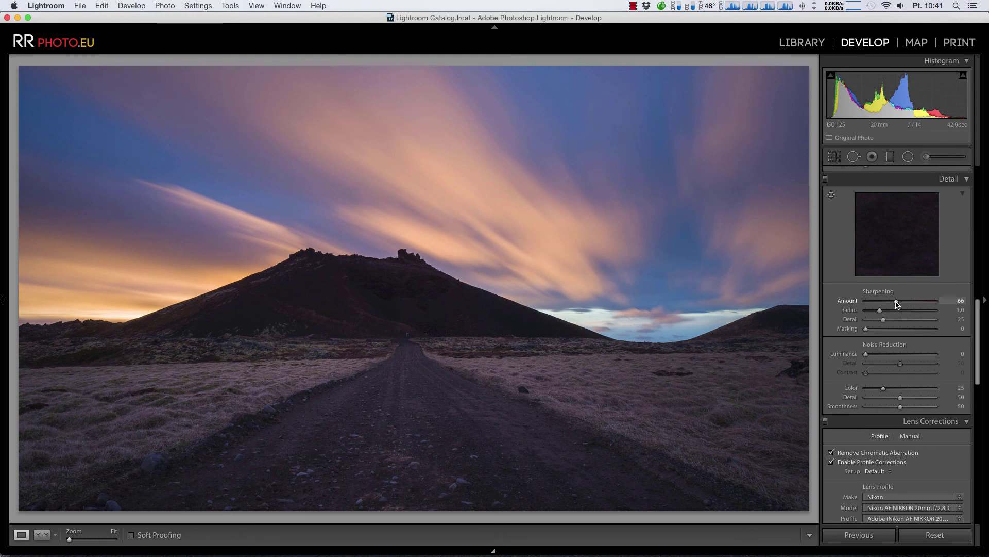
left_click_drag(879, 311, 876, 312)
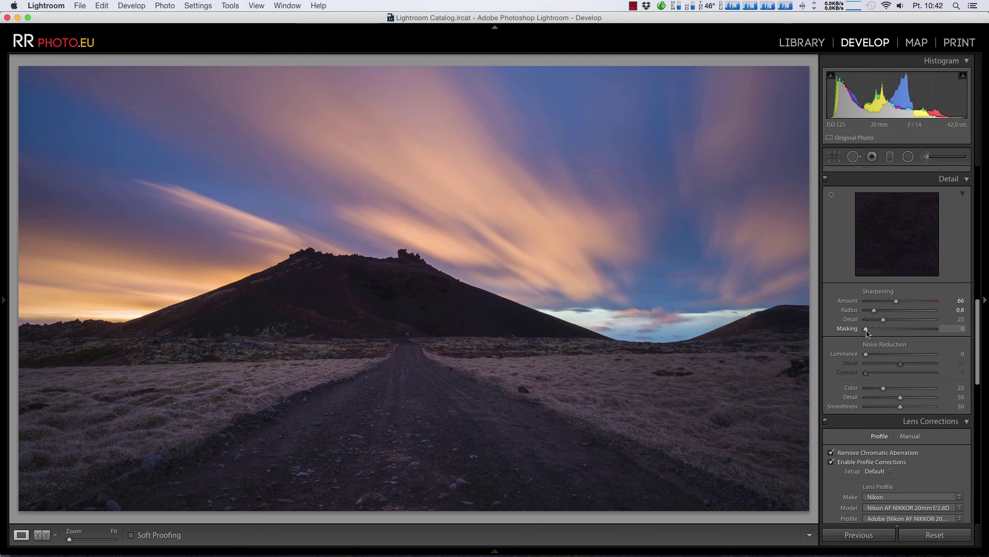
key("alt")
left_click_drag(866, 328, 891, 329)
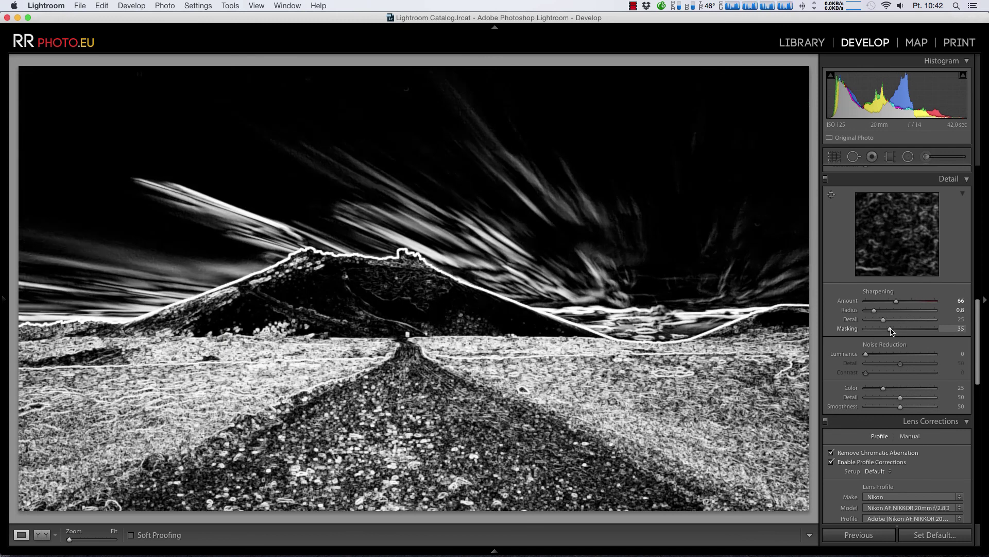
left_click_drag(889, 330, 882, 330)
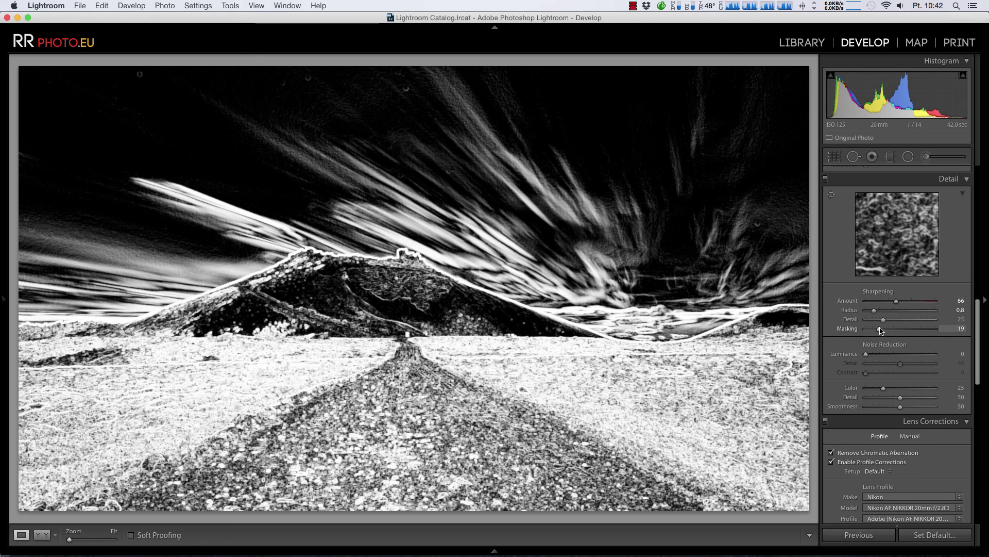
left_click_drag(881, 331, 881, 330)
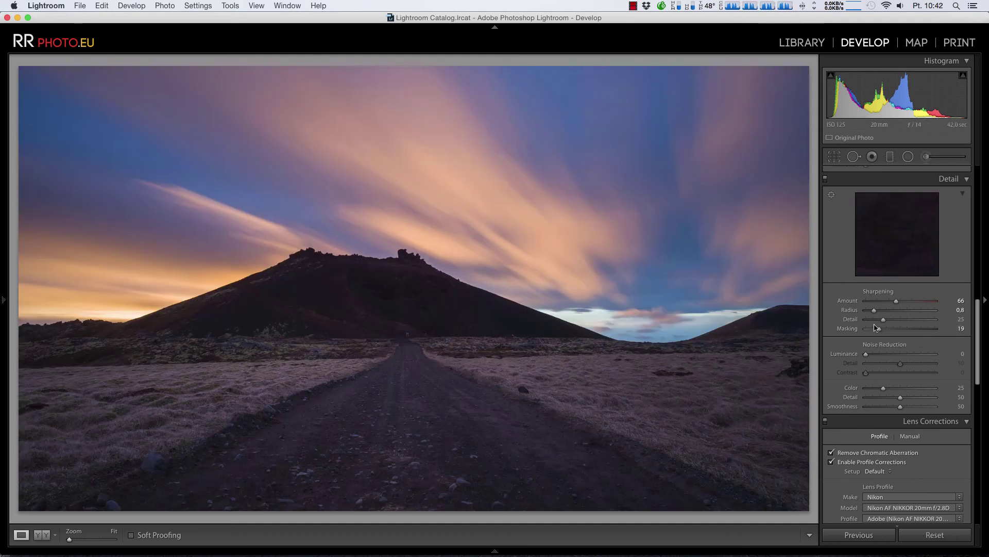
Set the Effects panel's Post-Crop Vignetting Amount to -4
scroll(978, 315, "down", 1)
scroll(978, 314, "down", 5)
scroll(963, 356, "down", 5)
scroll(948, 397, "down", 5)
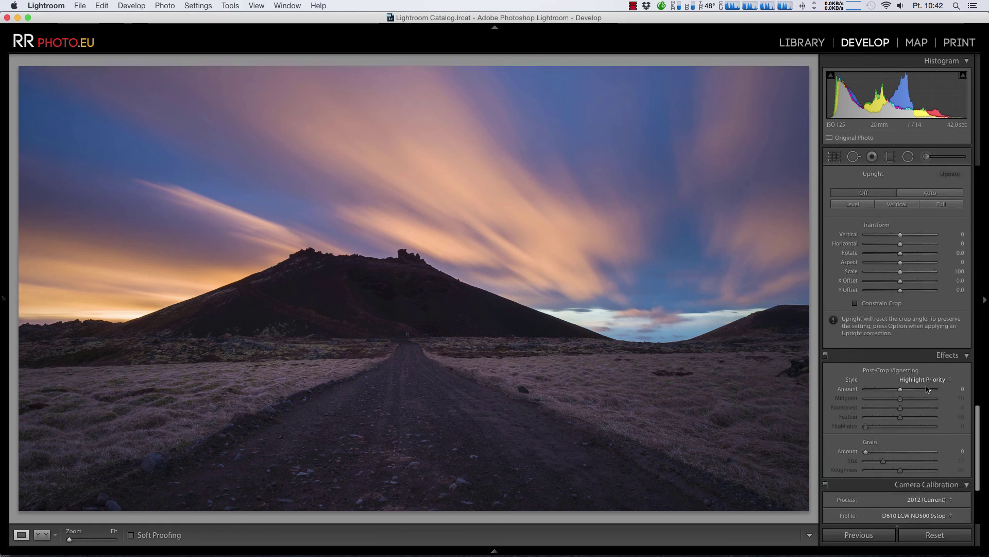
left_click_drag(900, 389, 898, 390)
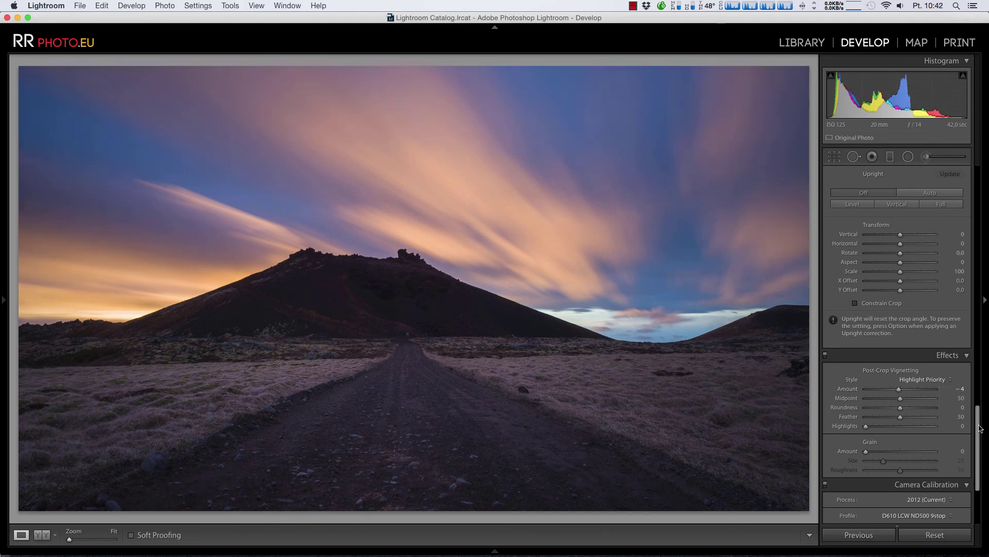
left_click_drag(973, 433, 974, 193)
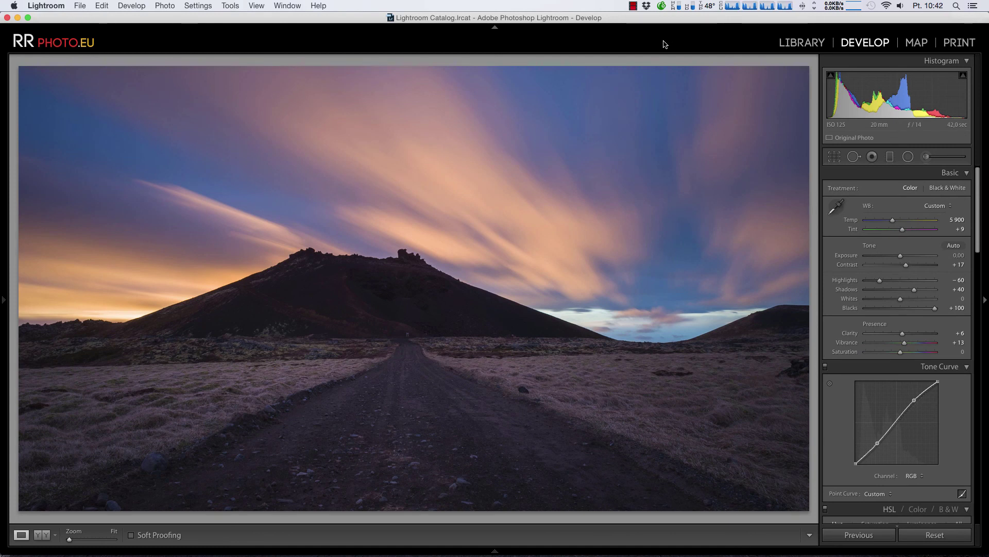
key("backslash")
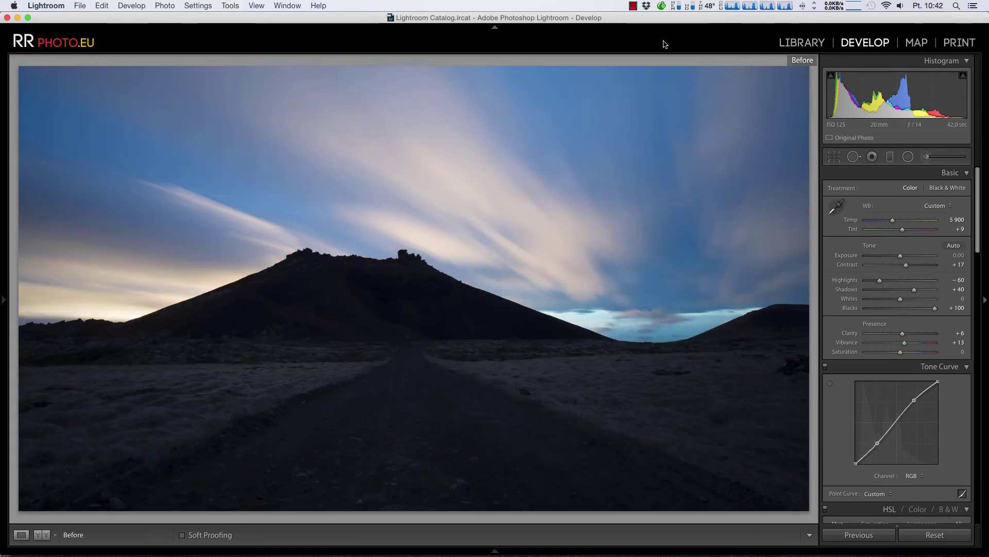
key("backslash")
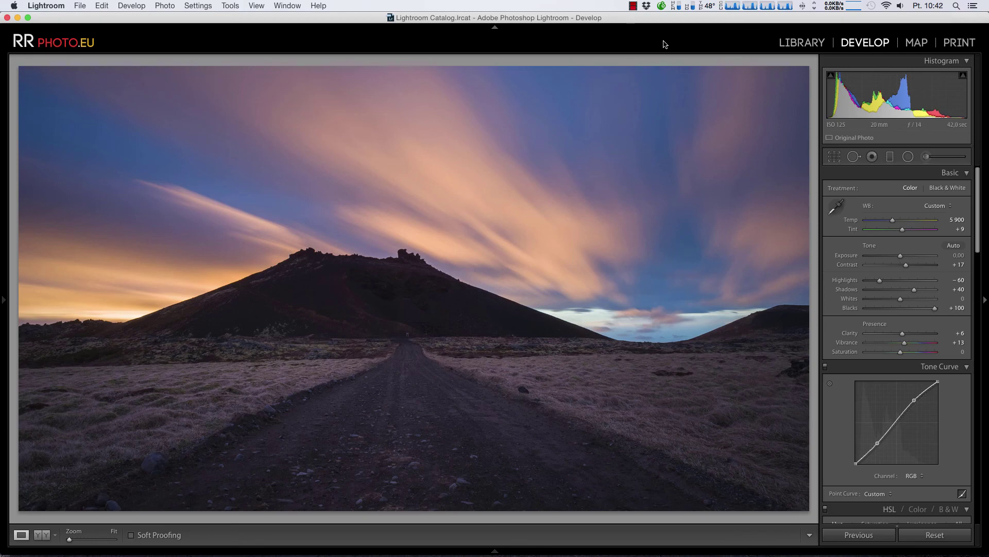